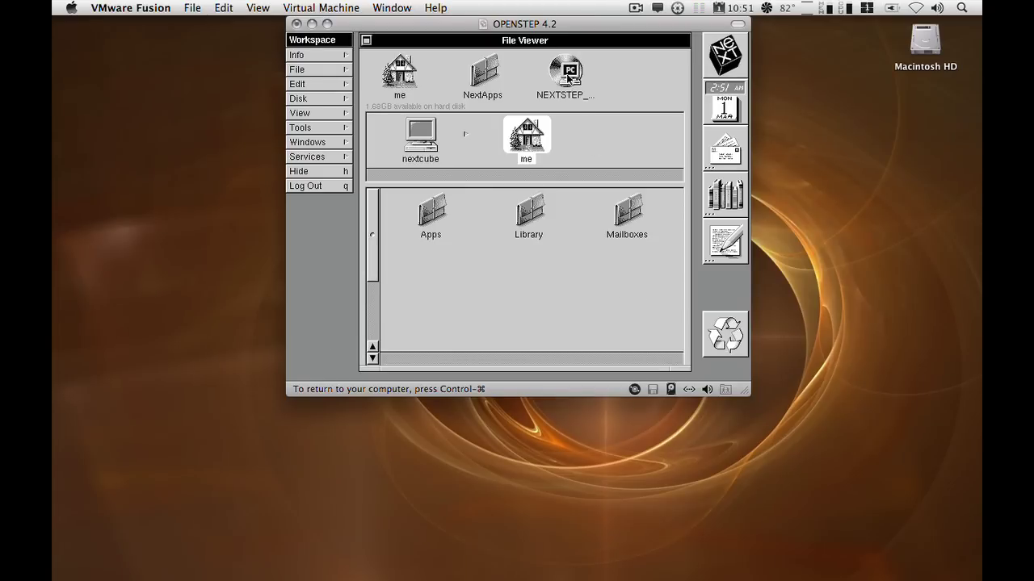
# Copy SB16PCI.tar, VMMouse.tar, VMWareFB.tar and VMXNet.tar from NEXTSTEP_TOOLS/NEXTSTEP/Drivers into the home folder
pyautogui.click(568, 79)
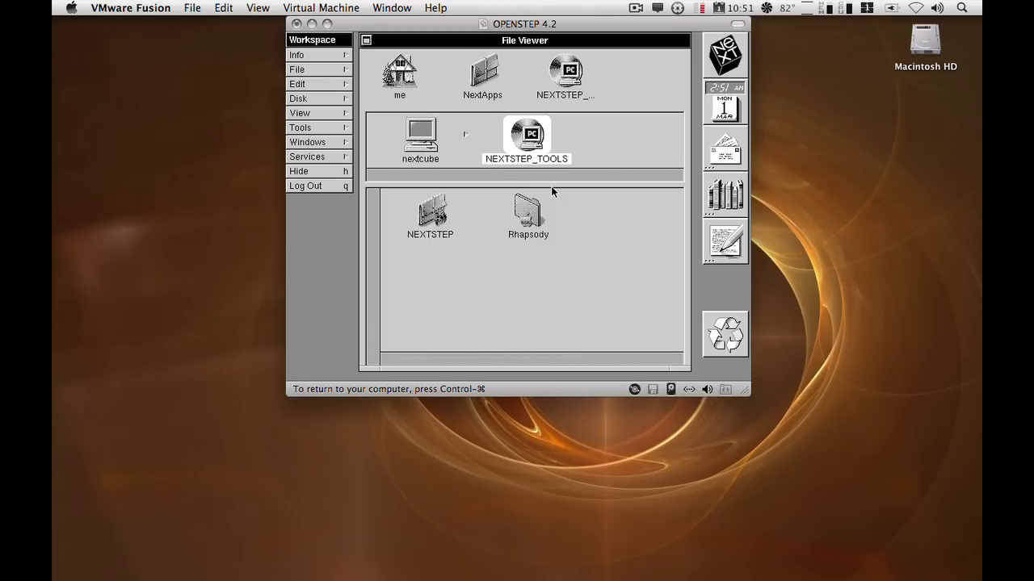
pyautogui.click(399, 72)
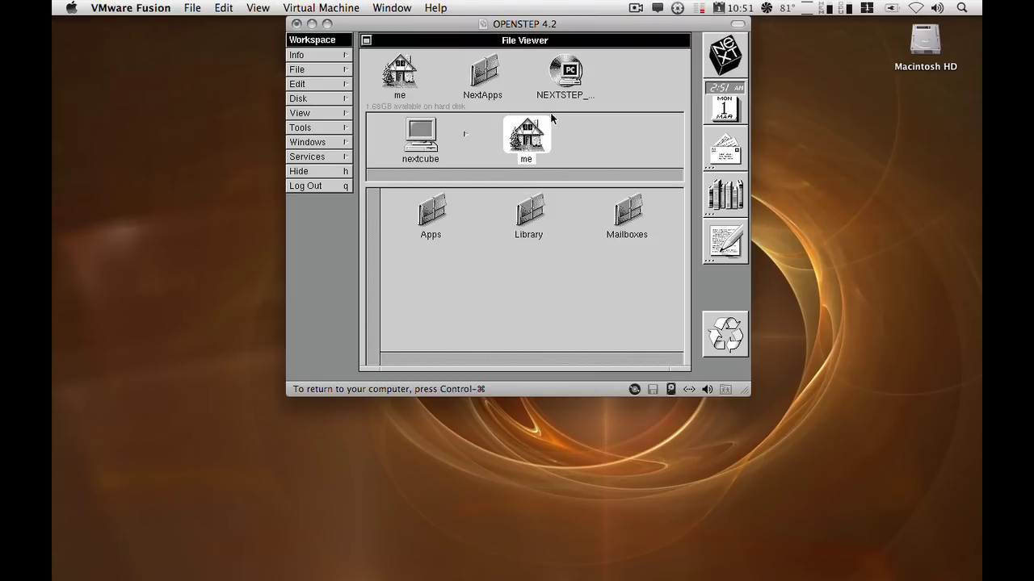
pyautogui.click(559, 76)
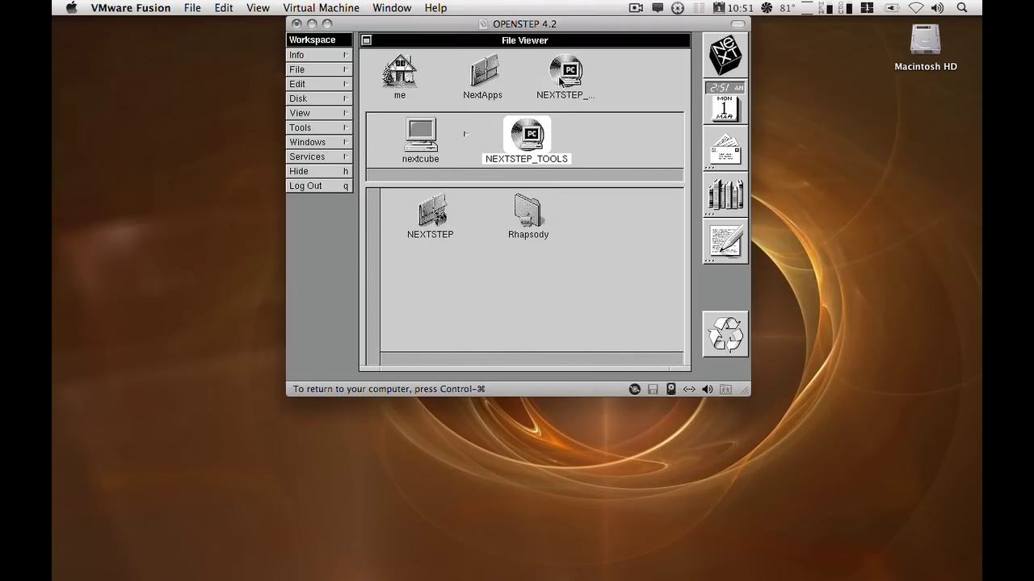
pyautogui.click(434, 217)
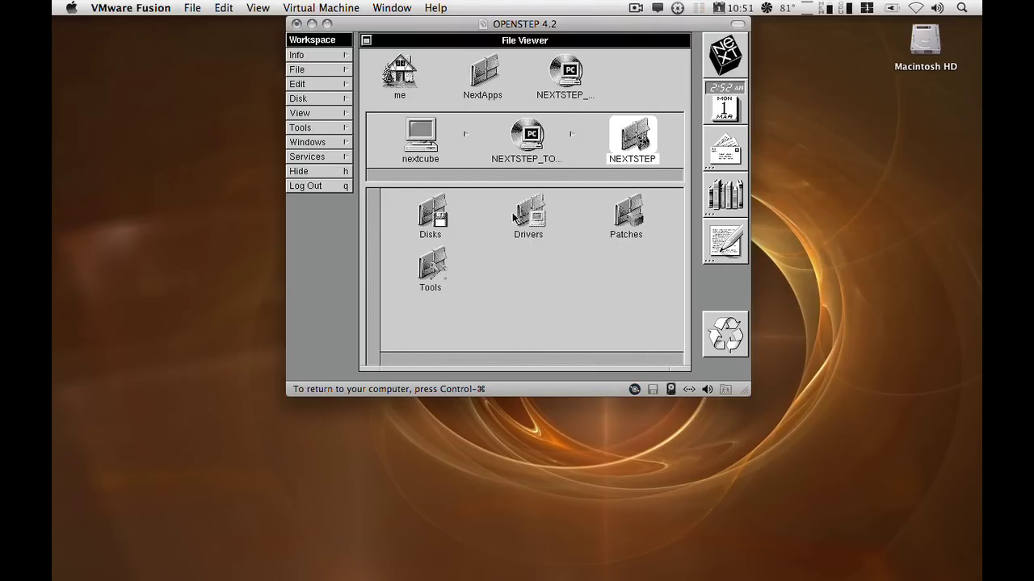
pyautogui.click(529, 214)
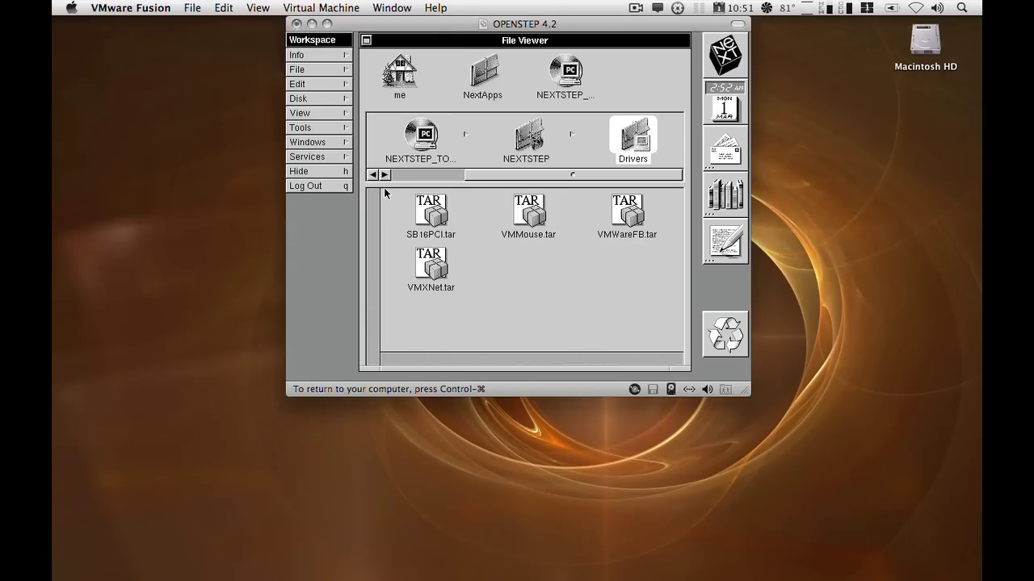
pyautogui.moveTo(384, 187); pyautogui.dragTo(675, 325)
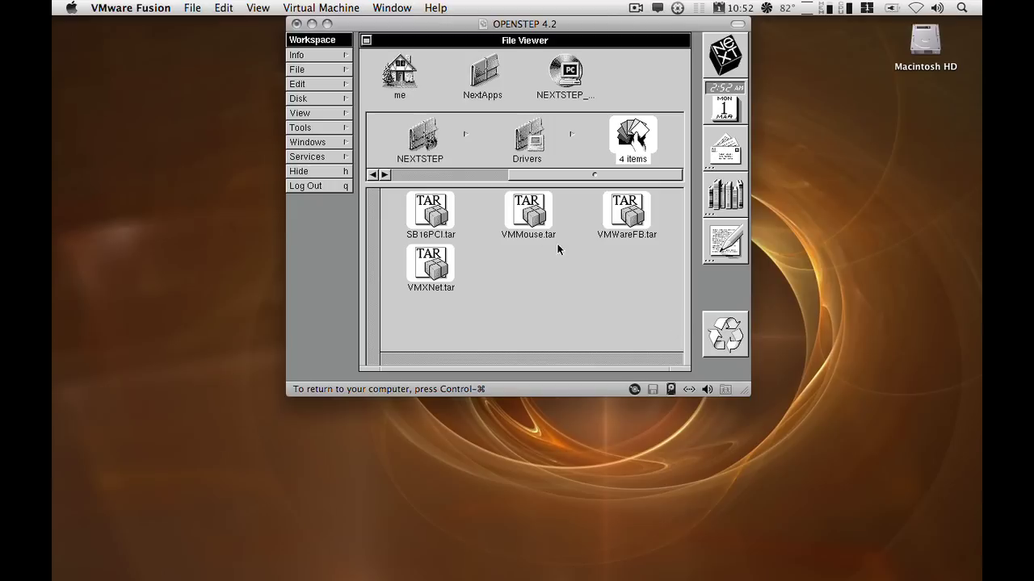
pyautogui.moveTo(626, 144); pyautogui.dragTo(410, 84)
# Unarchive SB16PCI.tar and VMMouse.tar from the home folder
pyautogui.click(411, 84)
pyautogui.scroll(-1, 411, 229)
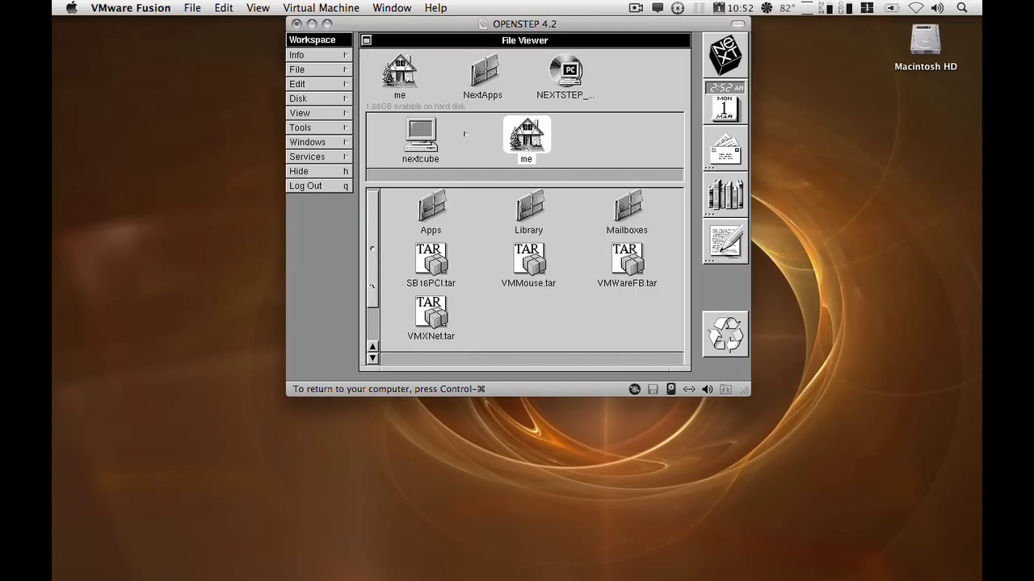
pyautogui.doubleClick(424, 224)
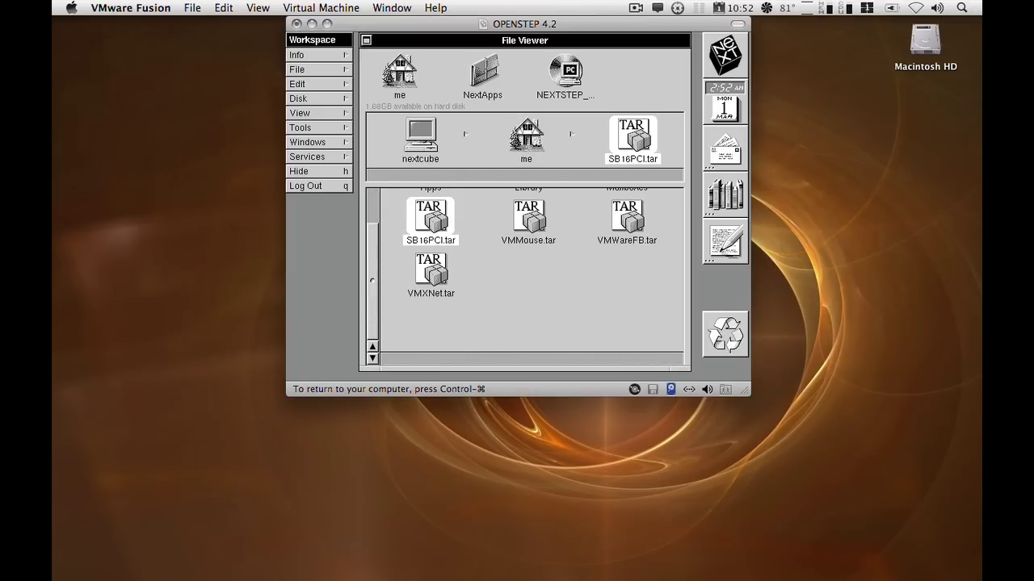
pyautogui.click(614, 365)
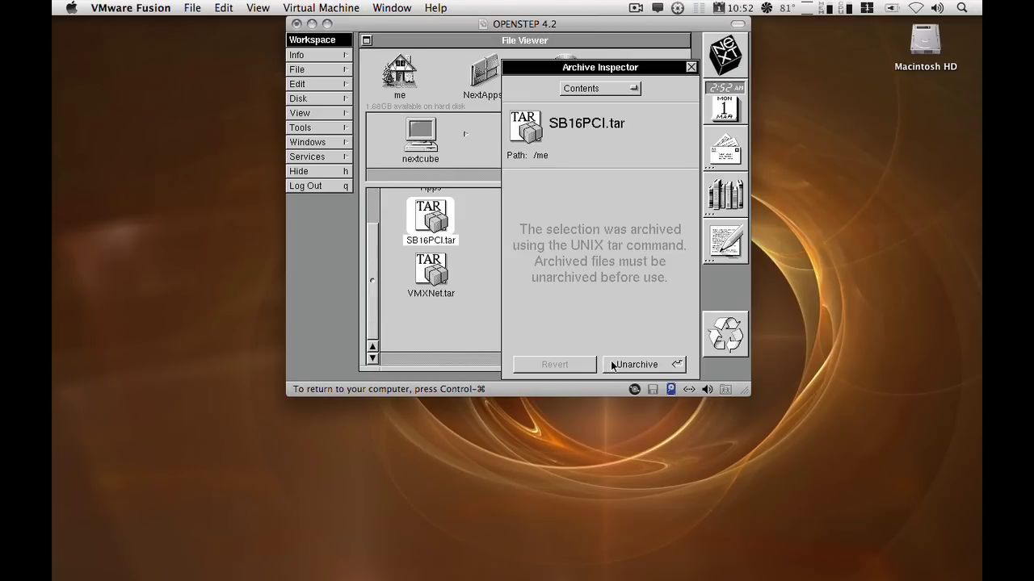
pyautogui.click(690, 67)
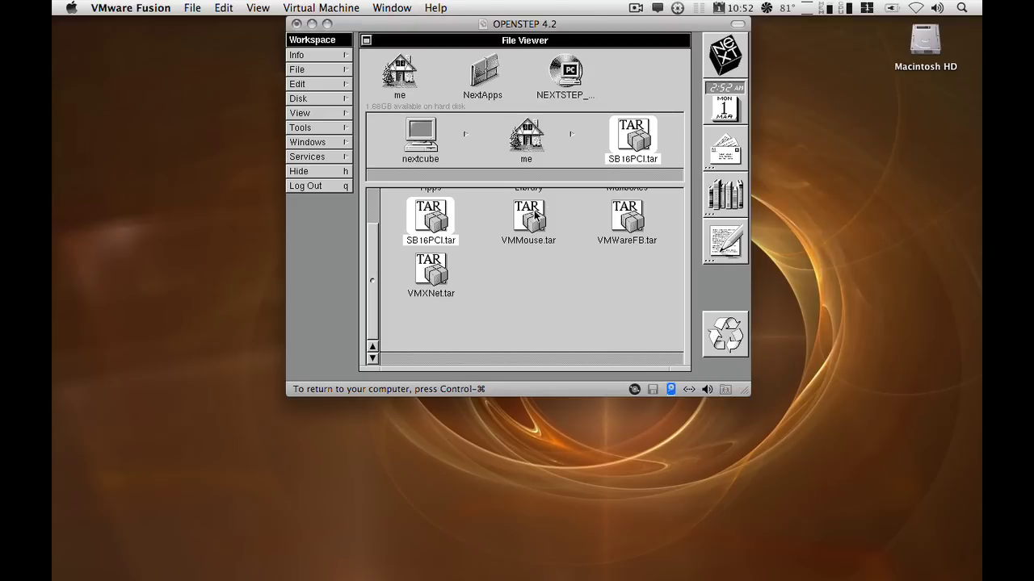
pyautogui.doubleClick(533, 216)
pyautogui.click(636, 364)
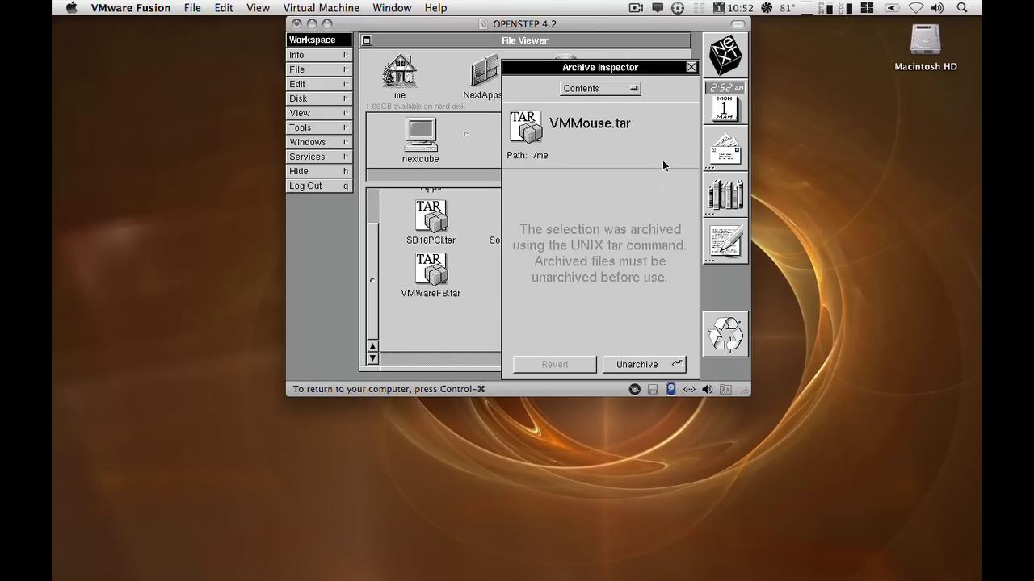
pyautogui.click(690, 67)
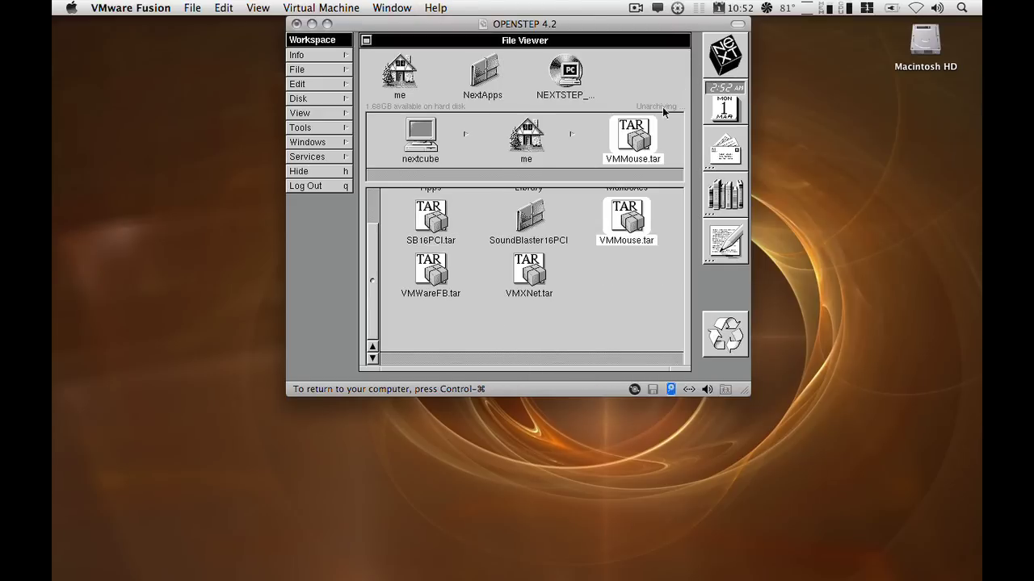
# Unarchive VMWareFB.tar and VMXNet.tar from the home folder
pyautogui.doubleClick(443, 268)
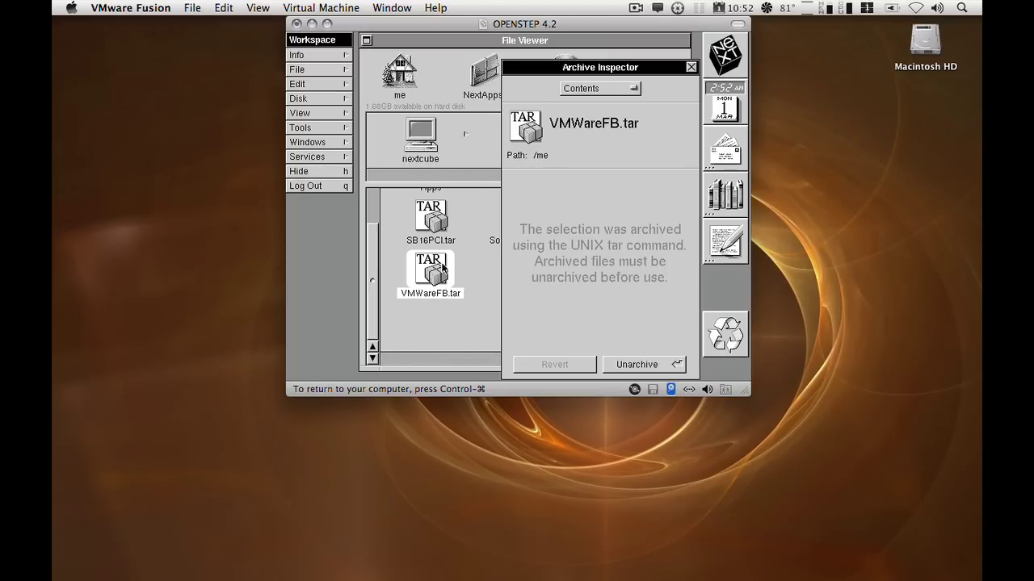
pyautogui.click(634, 364)
pyautogui.click(690, 67)
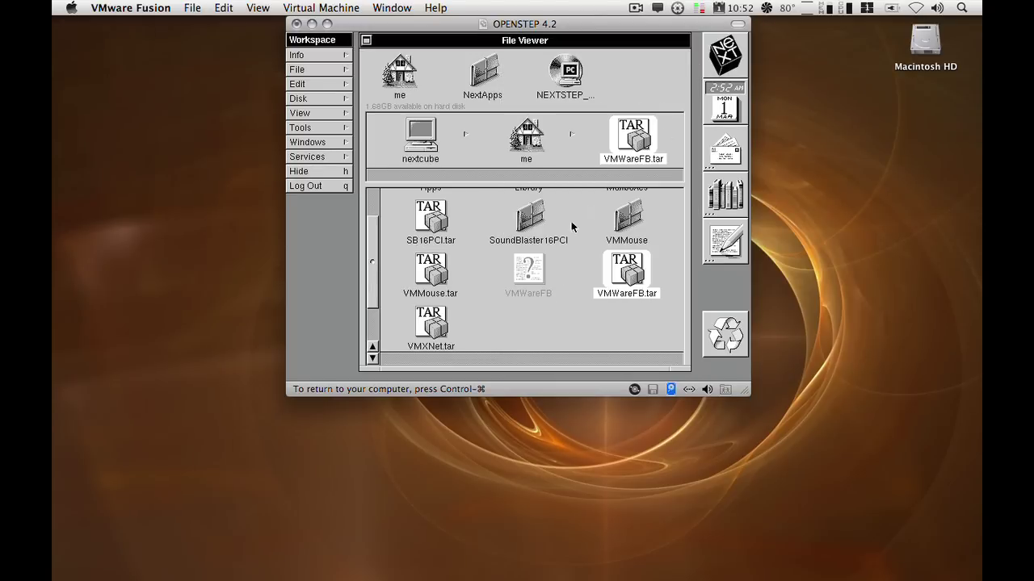
pyautogui.doubleClick(431, 319)
pyautogui.click(634, 364)
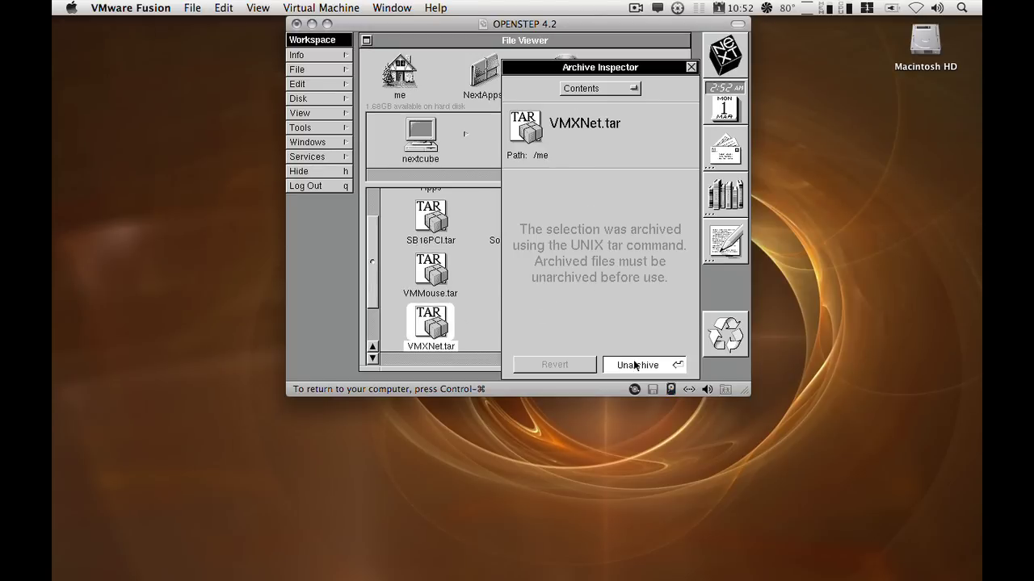
pyautogui.click(690, 67)
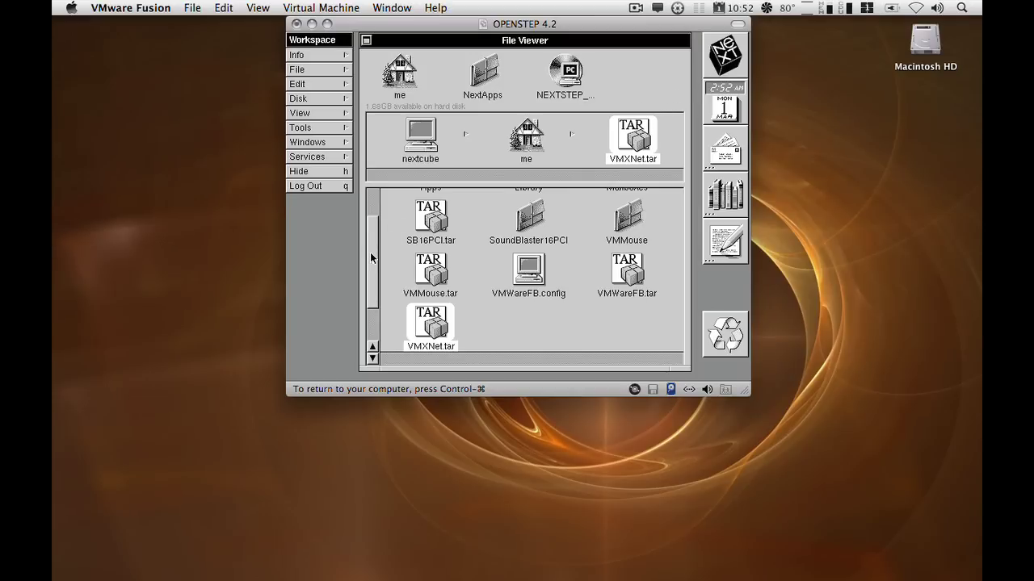
pyautogui.moveTo(370, 252)
pyautogui.mouseDown()
pyautogui.moveTo(370, 219)
pyautogui.moveTo(371, 262)
pyautogui.moveTo(373, 247)
pyautogui.mouseUp()
# Load SoundBlaster16PCI/Driver/SoundBlaster16PCI.config, choose Don't Update, and go back to the home folder
pyautogui.click(518, 239)
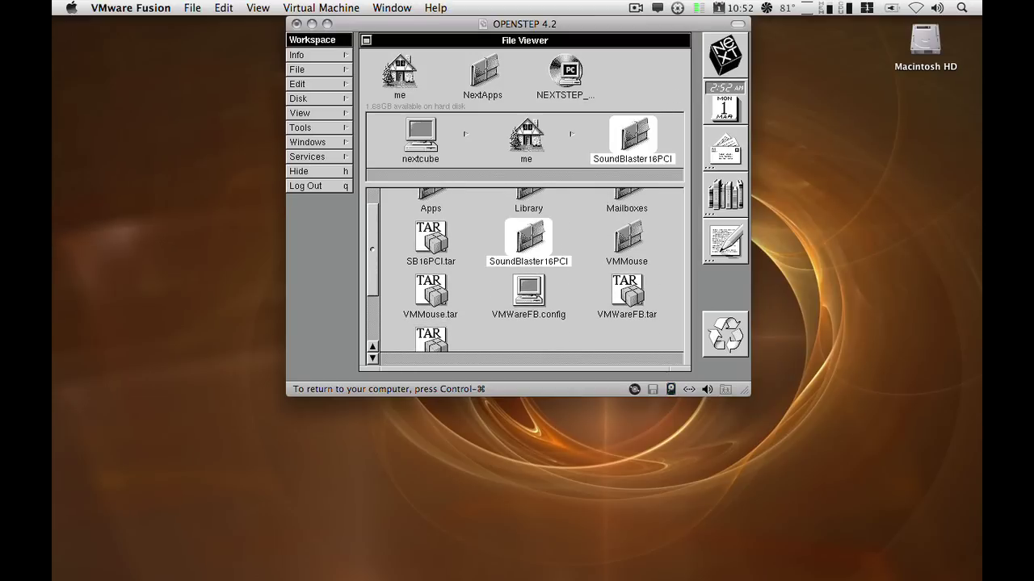
pyautogui.doubleClick(518, 239)
pyautogui.doubleClick(427, 220)
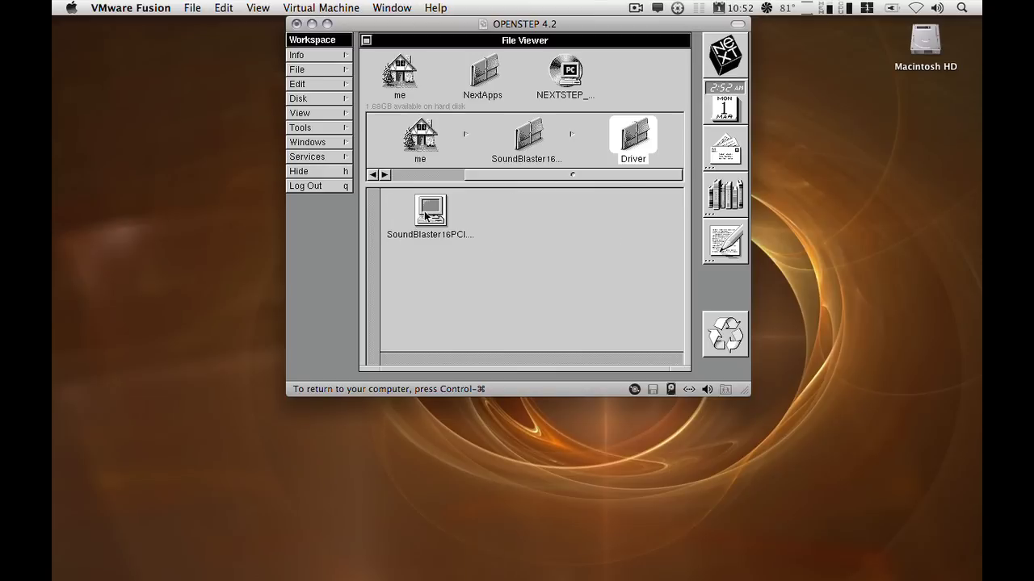
pyautogui.click(426, 217)
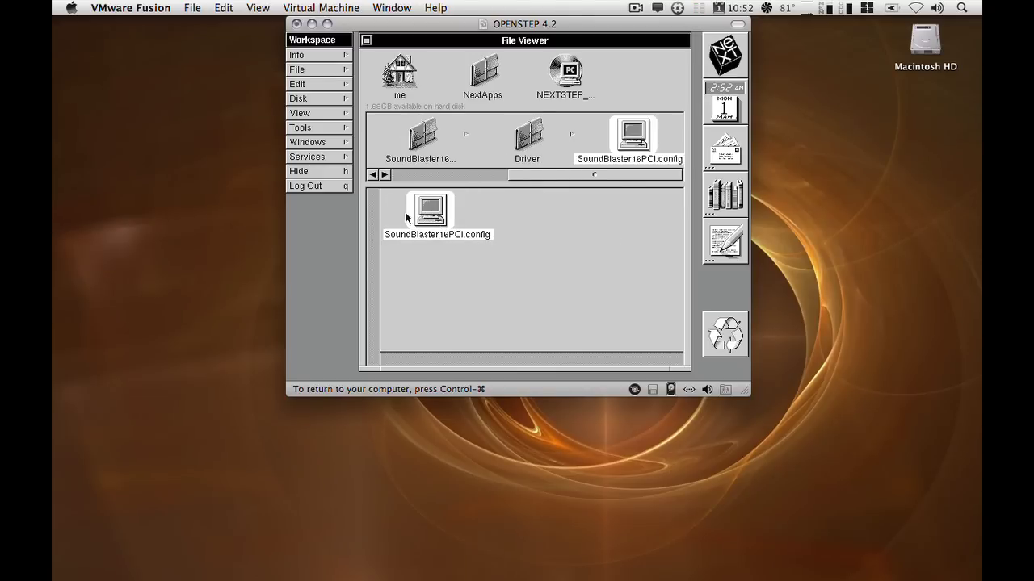
pyautogui.doubleClick(430, 210)
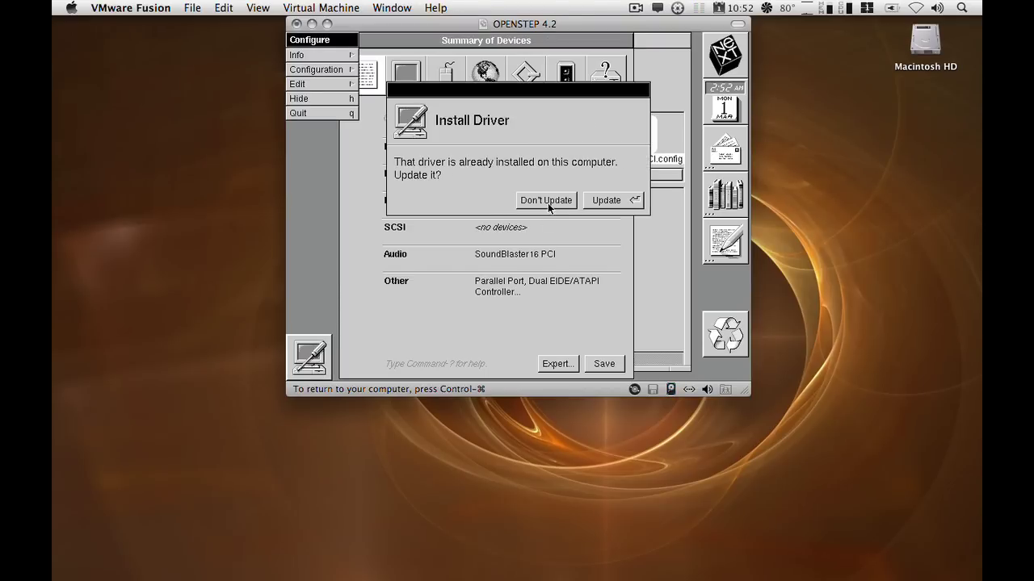
pyautogui.click(546, 200)
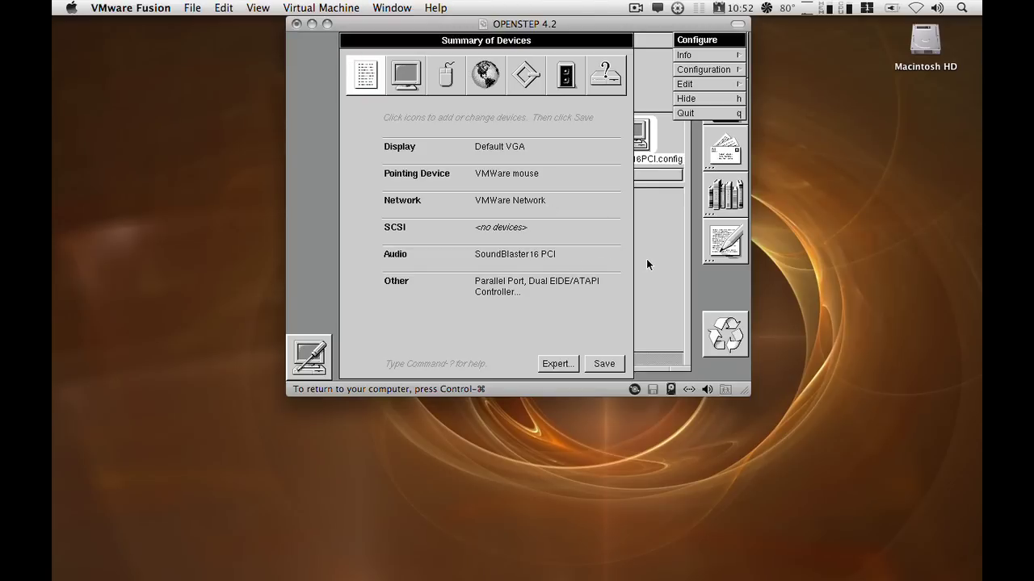
pyautogui.click(646, 264)
pyautogui.click(526, 137)
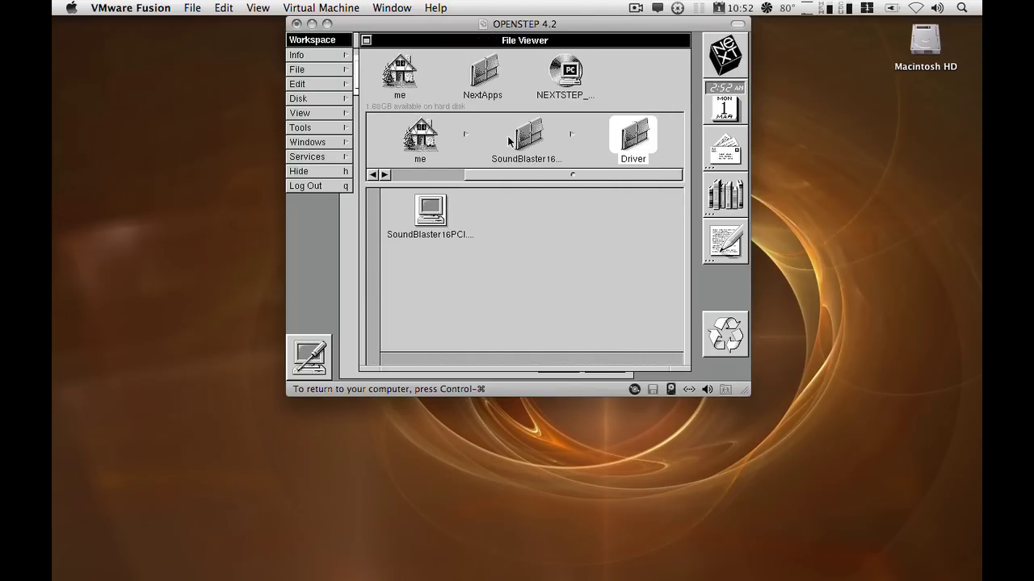
pyautogui.click(424, 148)
# Load VMMouse.config without updating the installed mouse driver
pyautogui.scroll(-3, 373, 266)
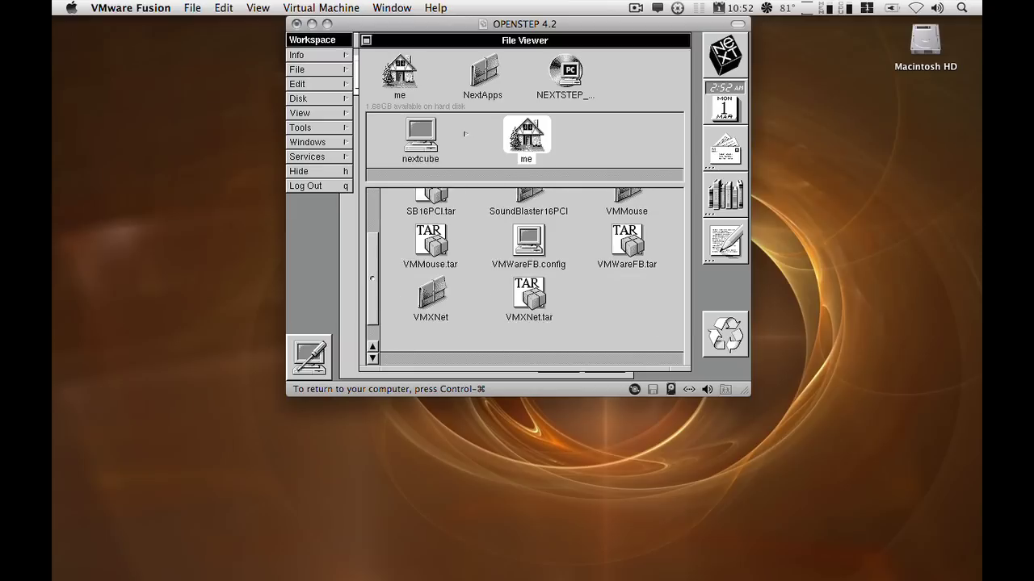
pyautogui.moveTo(373, 272); pyautogui.dragTo(373, 246)
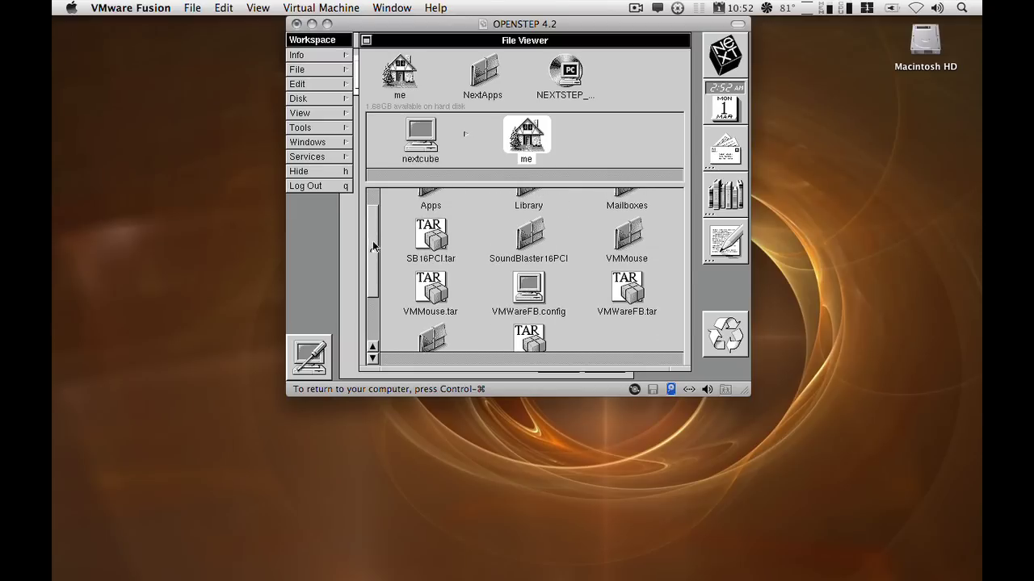
pyautogui.doubleClick(621, 242)
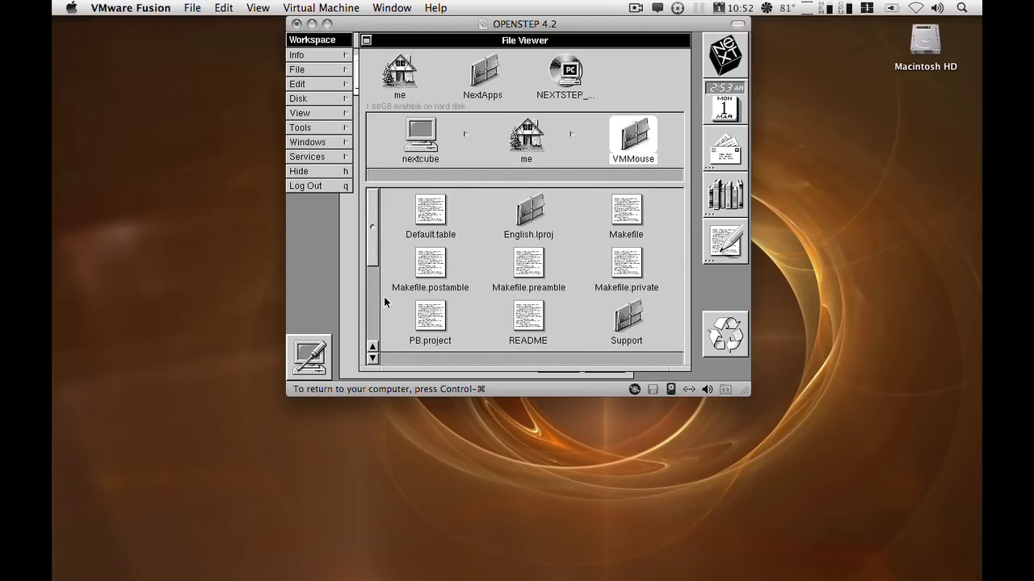
pyautogui.scroll(-3, 388, 303)
pyautogui.doubleClick(612, 222)
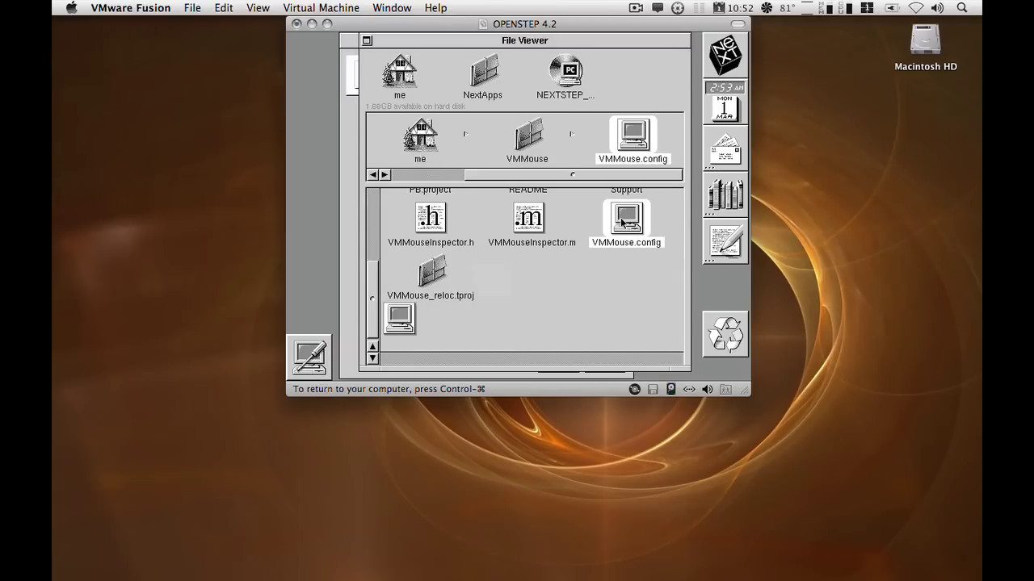
pyautogui.click(554, 201)
pyautogui.click(646, 279)
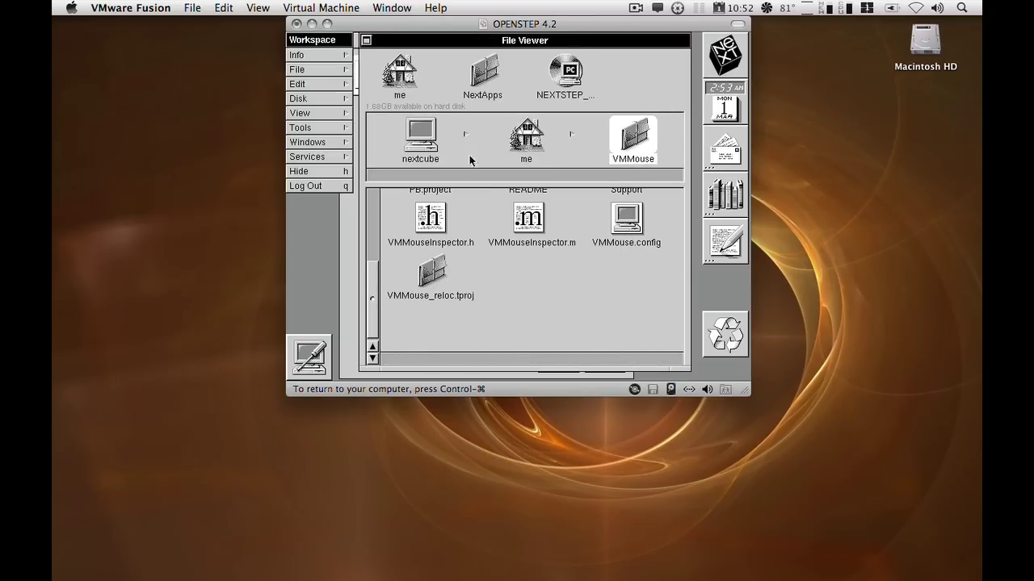
pyautogui.click(527, 151)
# Load VMWareFB.config without updating the installed display driver
pyautogui.scroll(-2, 379, 299)
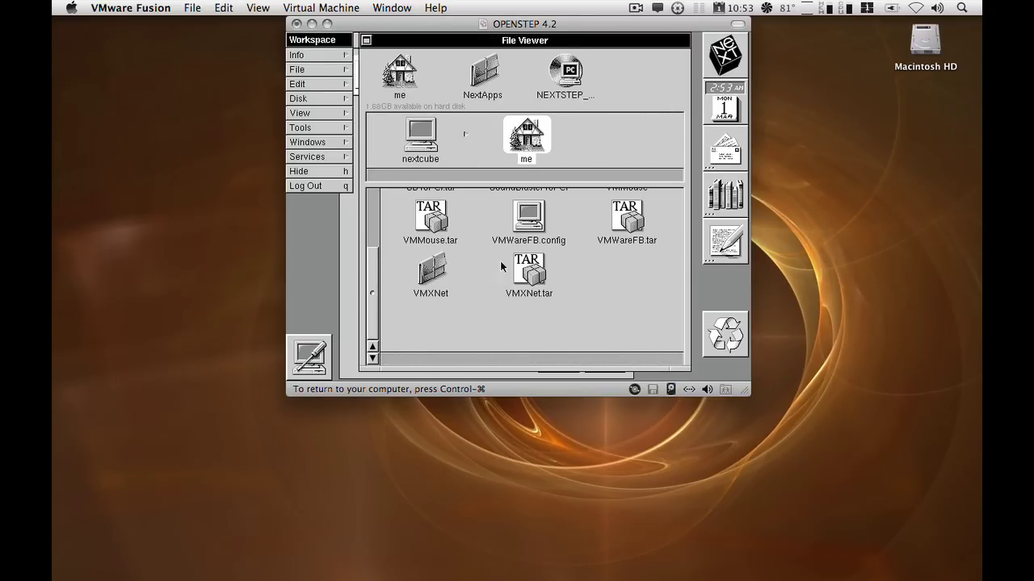
pyautogui.doubleClick(513, 220)
pyautogui.click(538, 201)
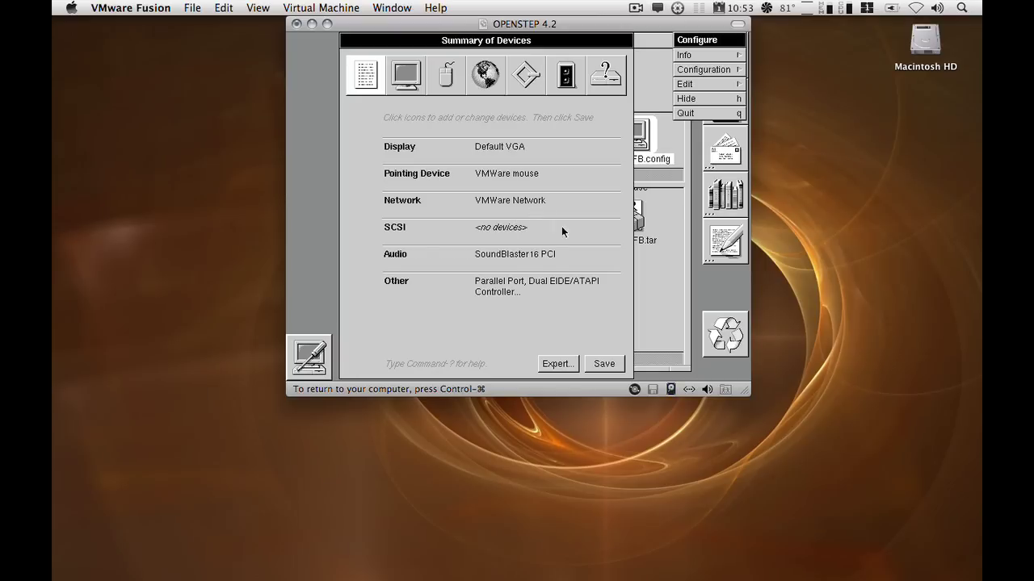
pyautogui.click(638, 279)
# Load VMXNet.config from the VMXNet folder without updating the network driver
pyautogui.doubleClick(432, 271)
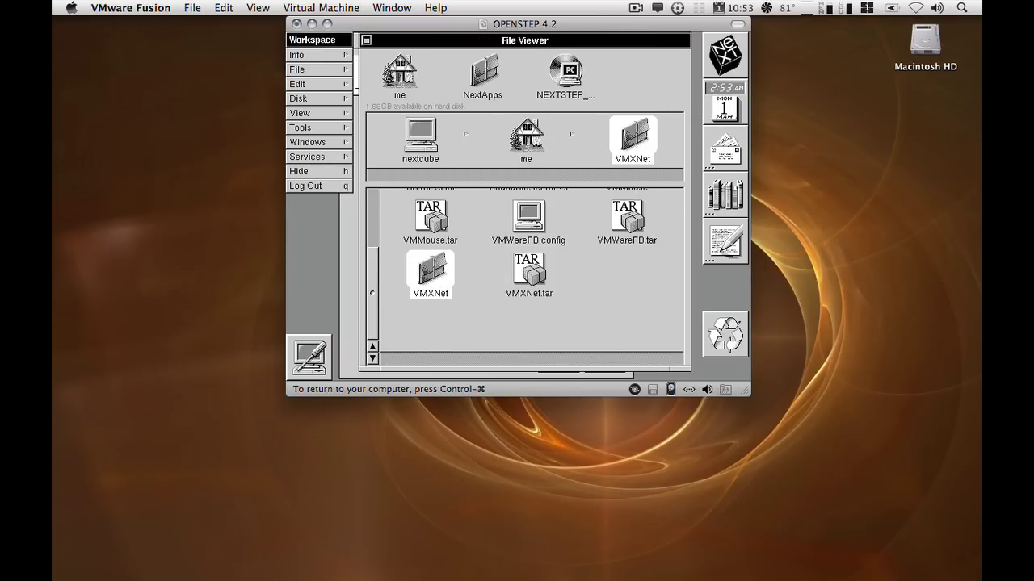
pyautogui.scroll(-2, 375, 300)
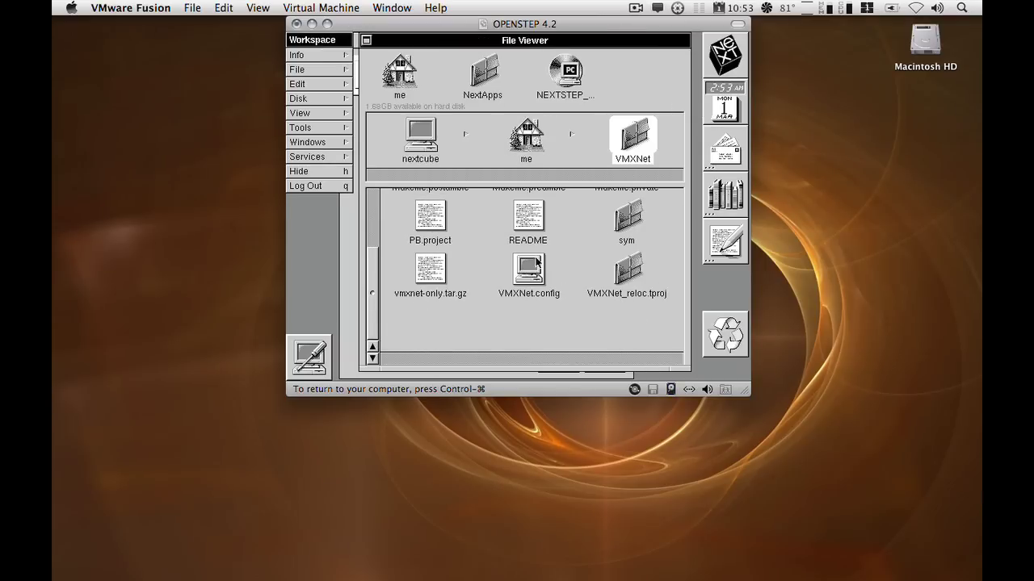
pyautogui.doubleClick(536, 268)
pyautogui.click(547, 204)
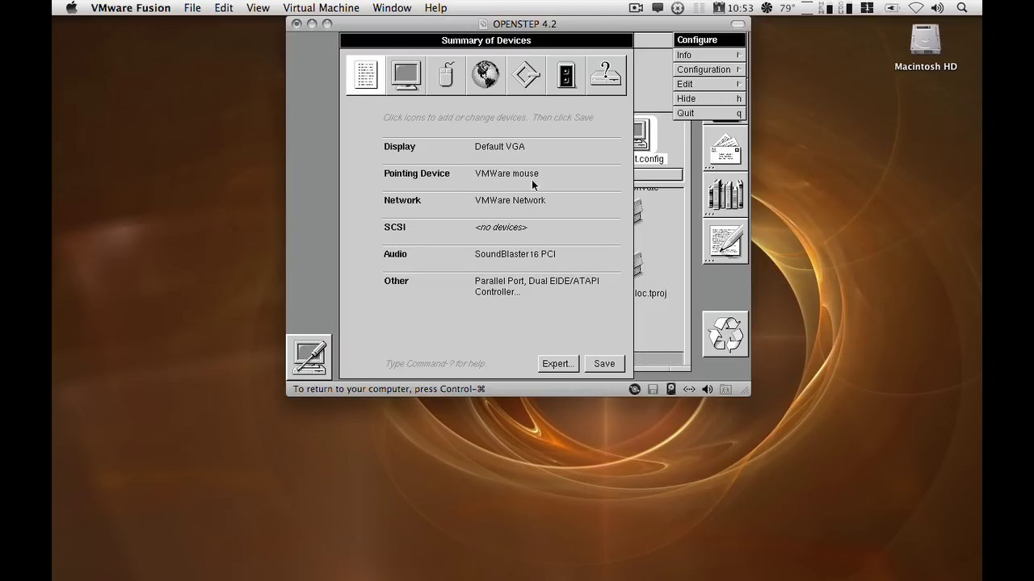
# Remove the Default VGA Adapter under Display and search for display devices to add
pyautogui.click(410, 82)
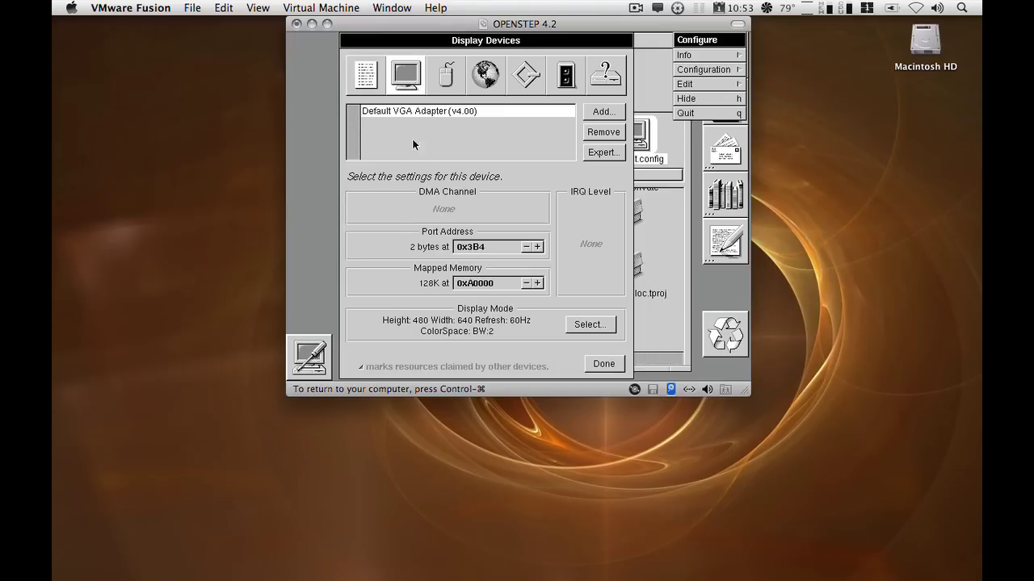
pyautogui.click(595, 132)
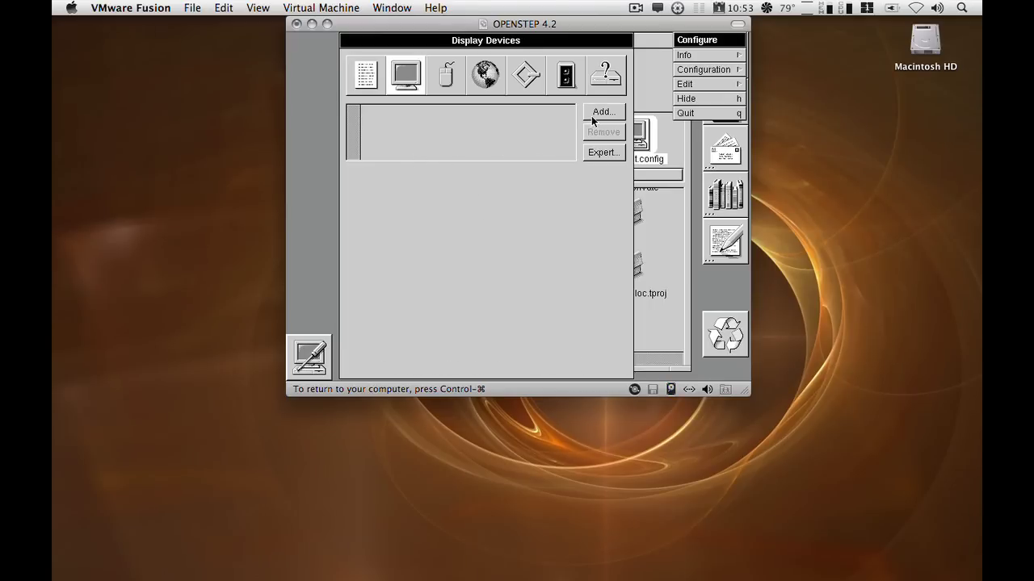
pyautogui.click(593, 117)
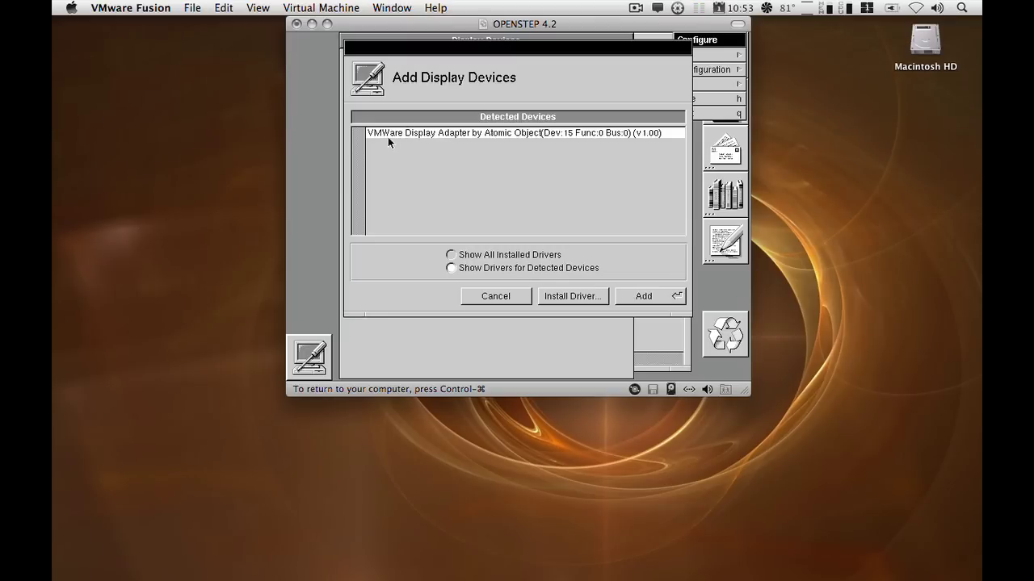
# Add the VMWare Display Adapter with a 1280x800, 60 Hz display mode
pyautogui.click(651, 297)
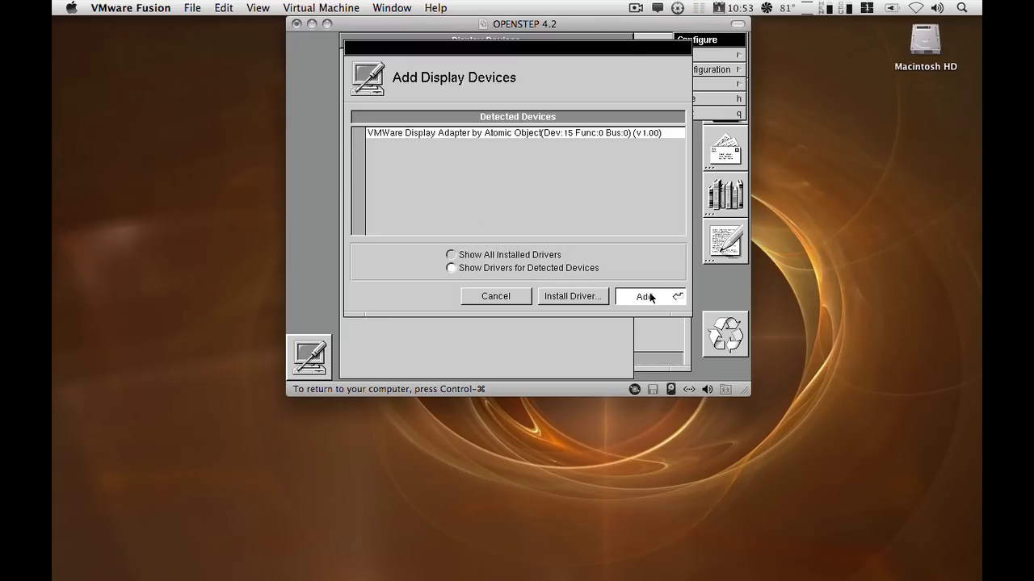
pyautogui.click(585, 323)
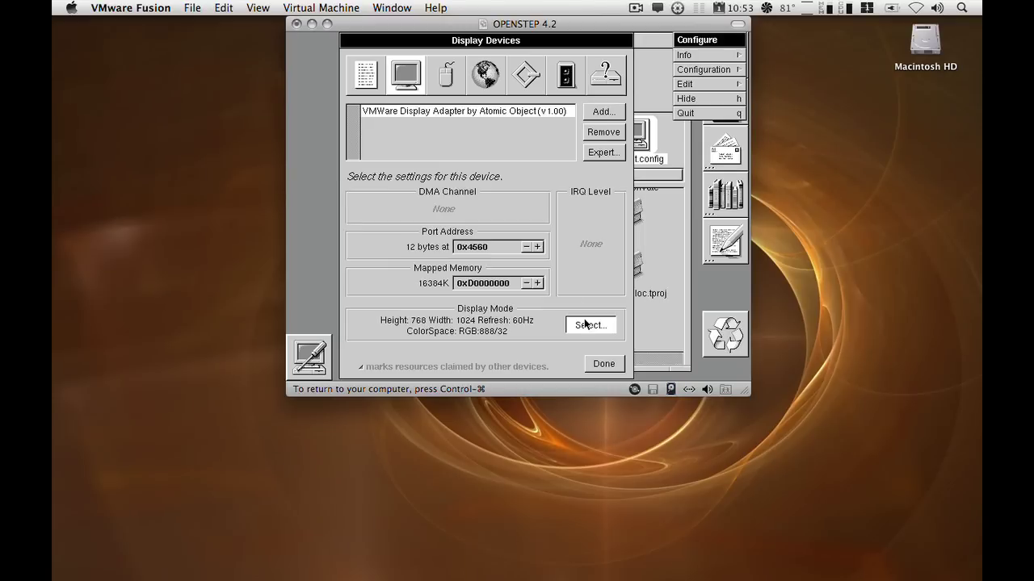
pyautogui.click(478, 160)
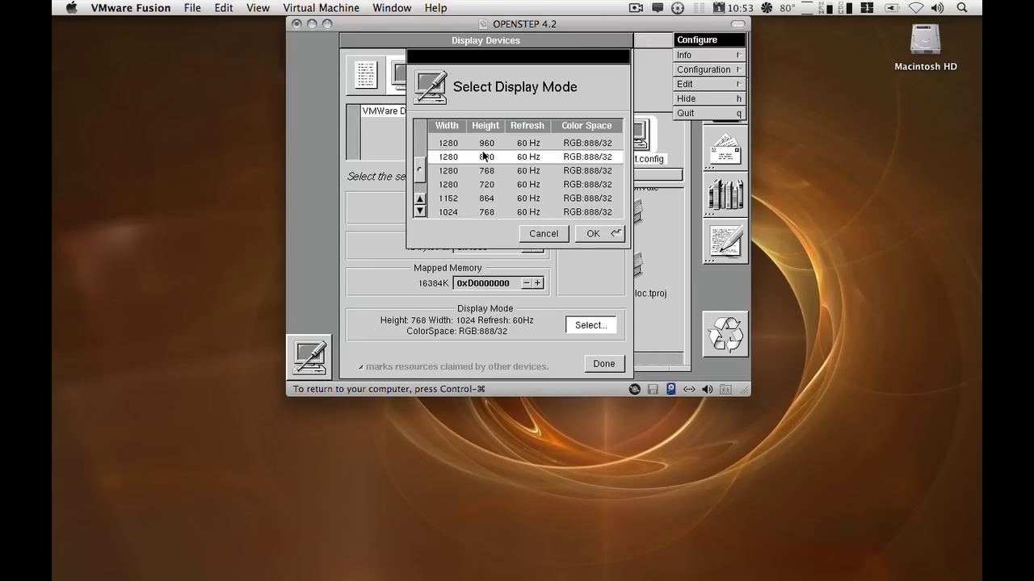
pyautogui.moveTo(419, 184); pyautogui.dragTo(420, 162)
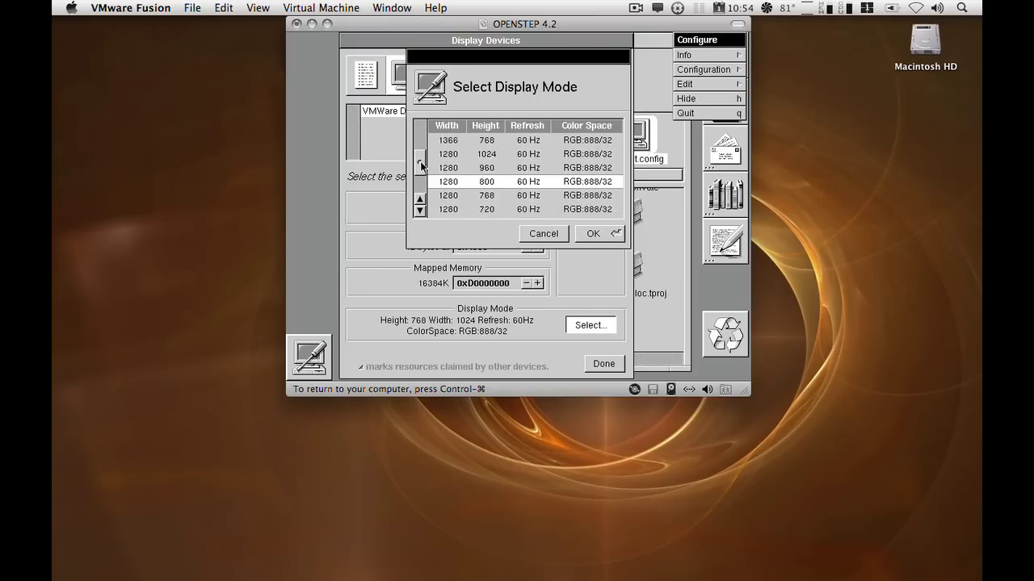
pyautogui.click(596, 236)
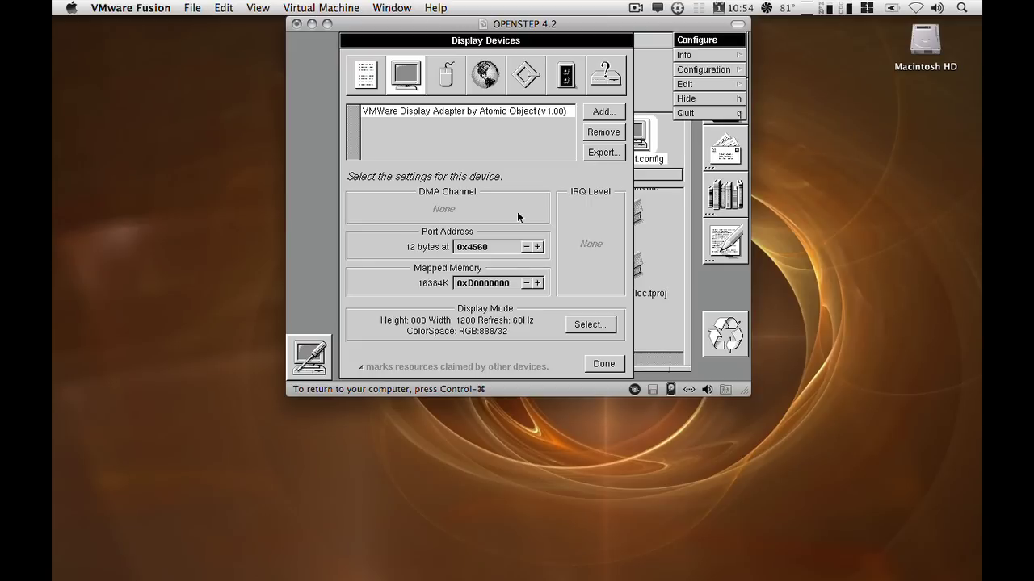
# Remove the VMWare virtual mouse driver under Pointing Device and add it back
pyautogui.click(453, 86)
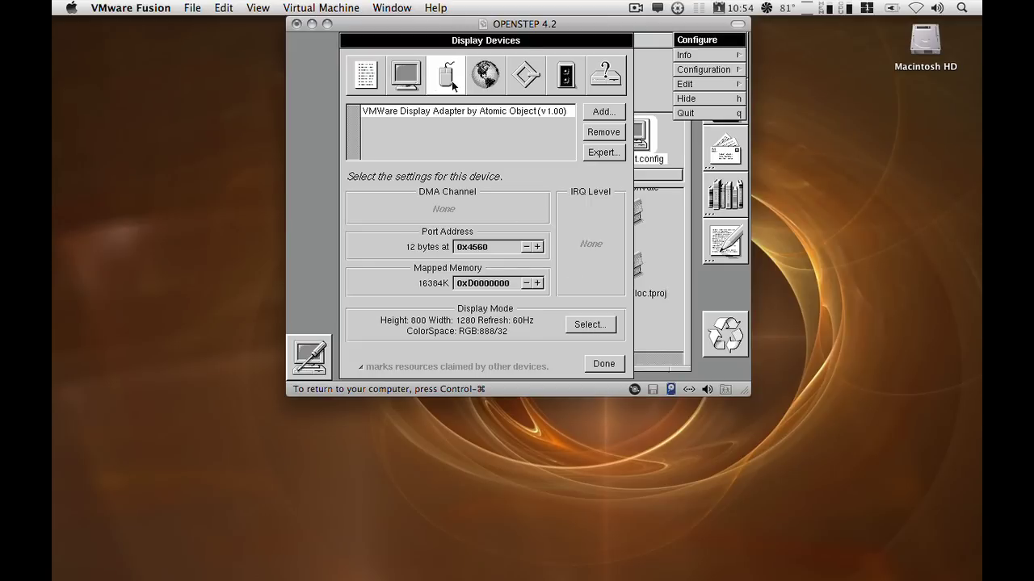
pyautogui.click(604, 132)
pyautogui.click(604, 112)
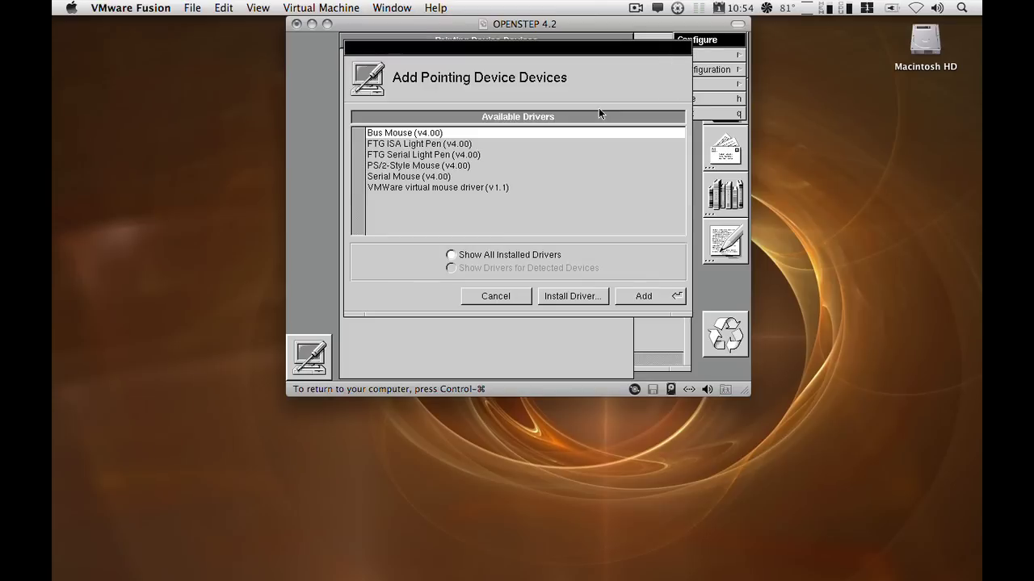
pyautogui.click(420, 188)
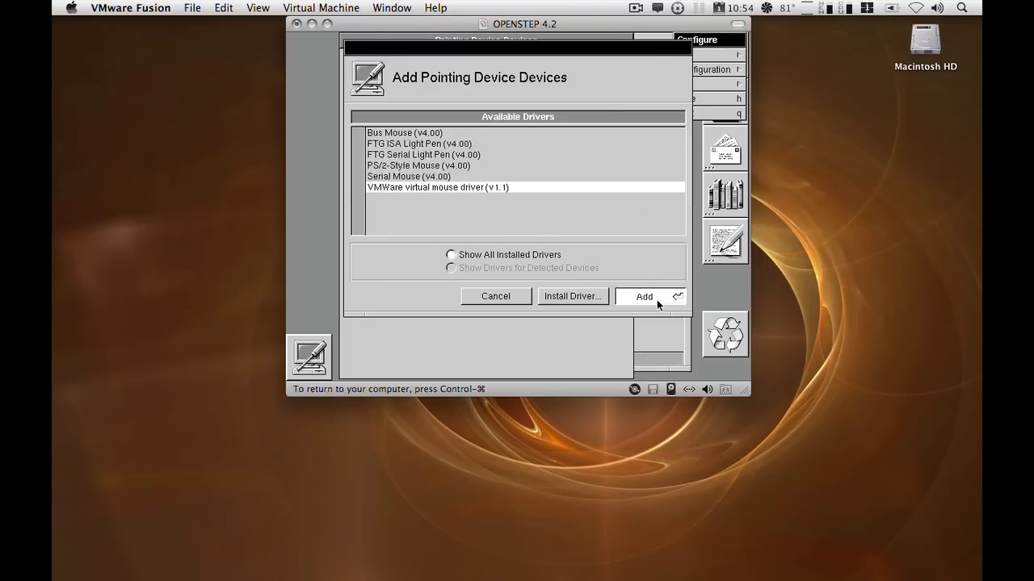
pyautogui.click(644, 297)
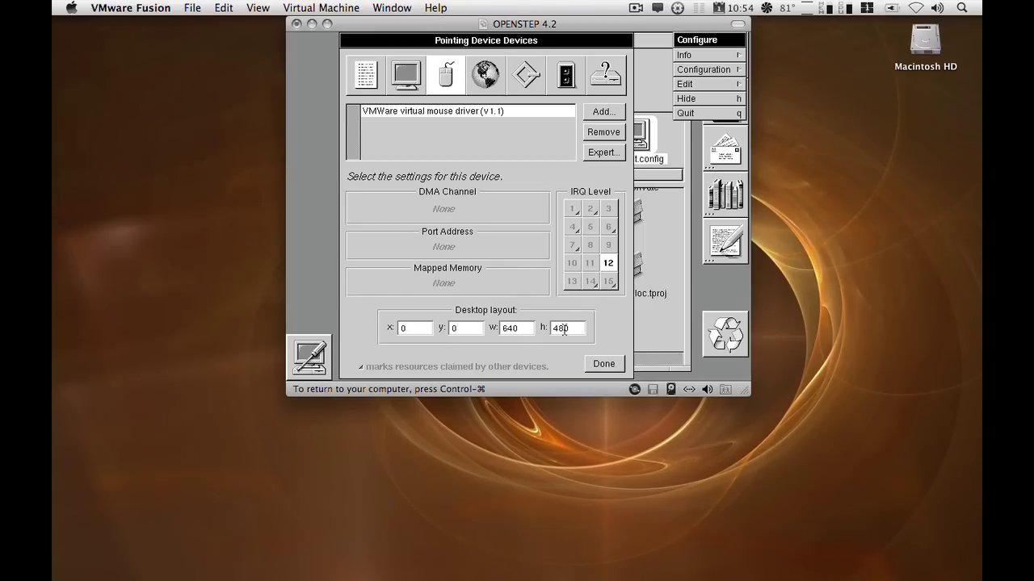
# Set the mouse desktop layout to width 1280 and height 800
pyautogui.moveTo(529, 329); pyautogui.dragTo(502, 329)
pyautogui.write('1280')
pyautogui.press('Tab')
pyautogui.write('80')
pyautogui.click(400, 72)
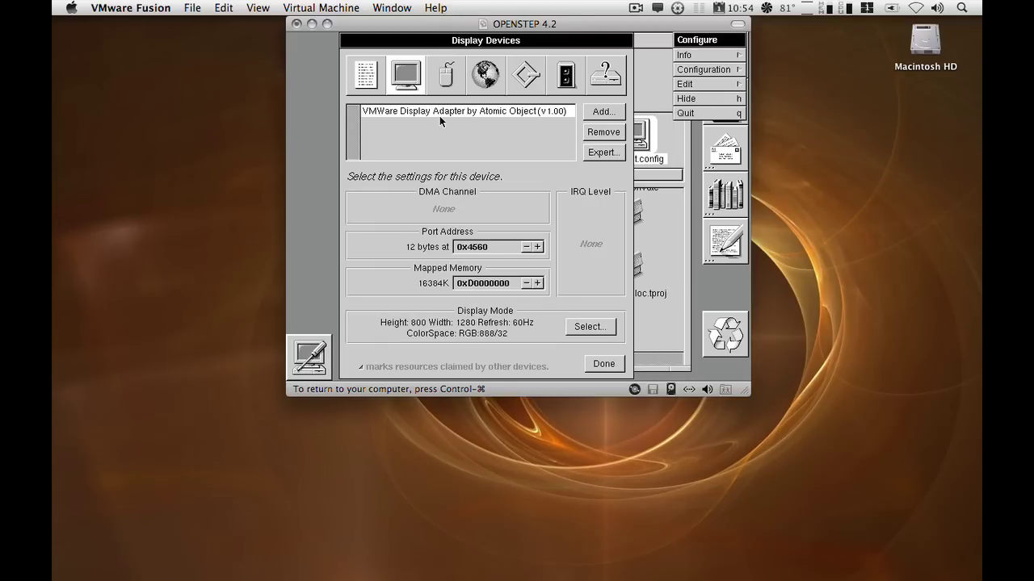
pyautogui.click(447, 74)
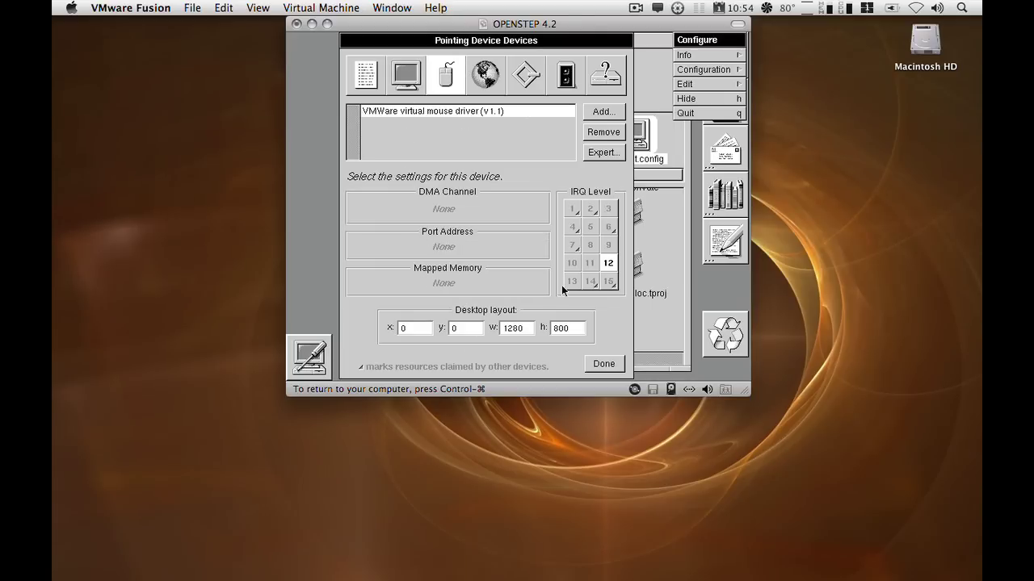
# Check the VMWare virtual network adapter under Network and review Audio devices without changes
pyautogui.click(477, 81)
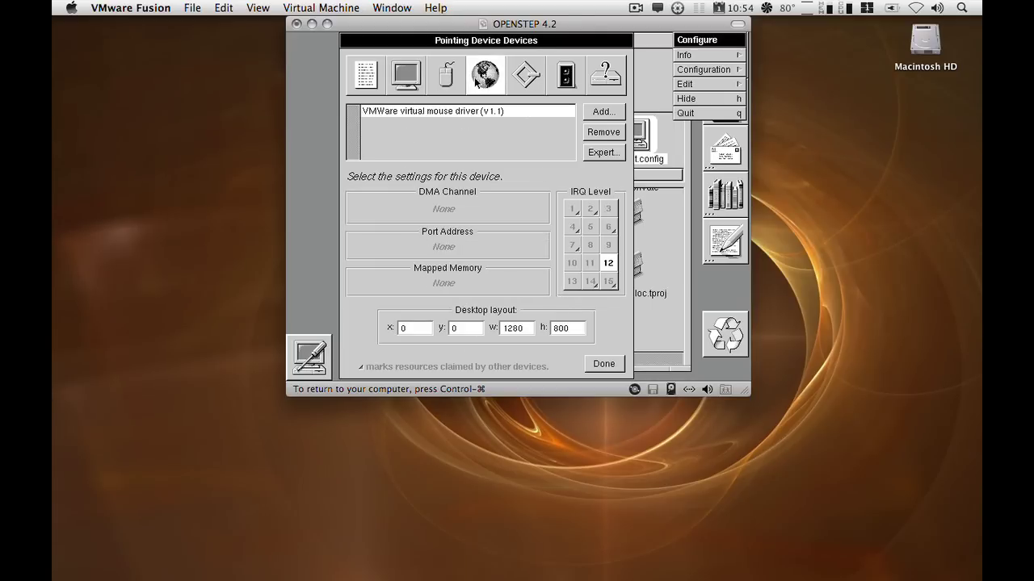
pyautogui.click(595, 113)
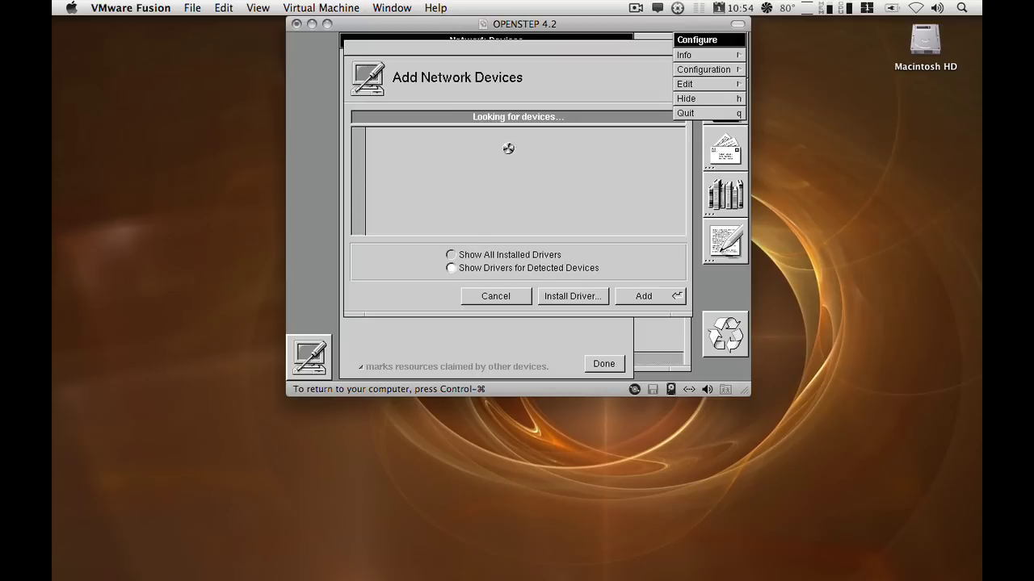
pyautogui.click(461, 145)
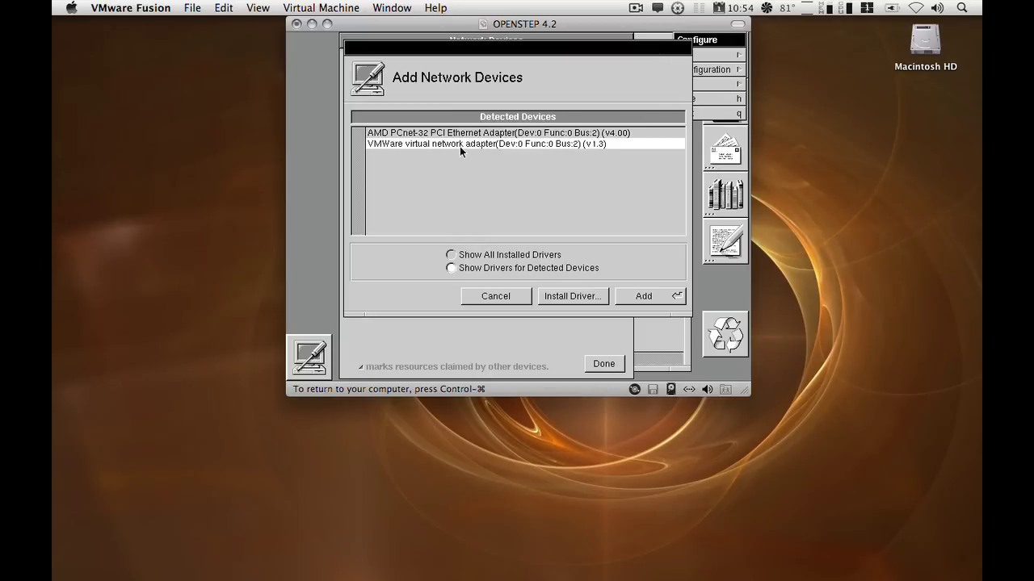
pyautogui.click(502, 298)
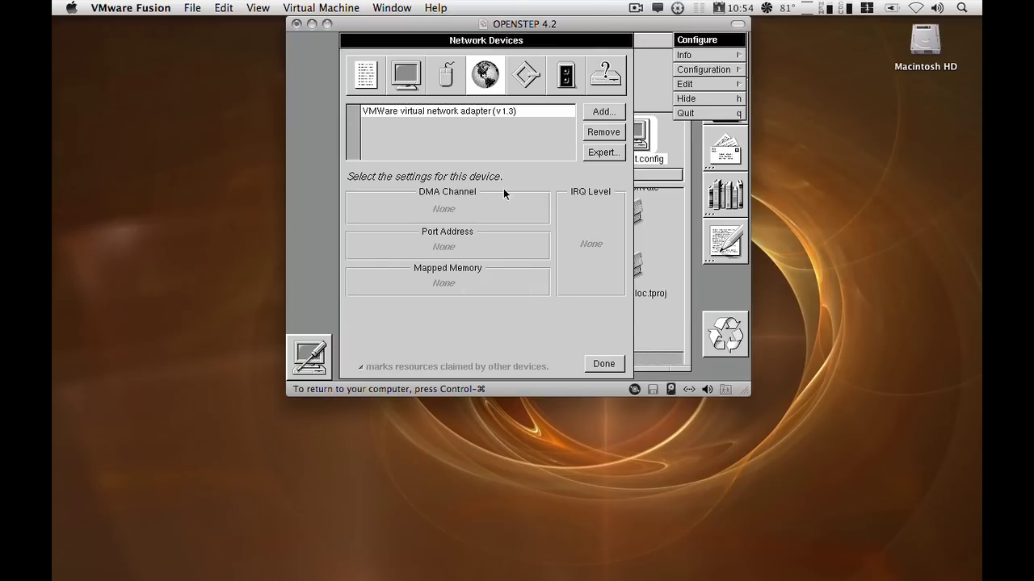
pyautogui.click(568, 73)
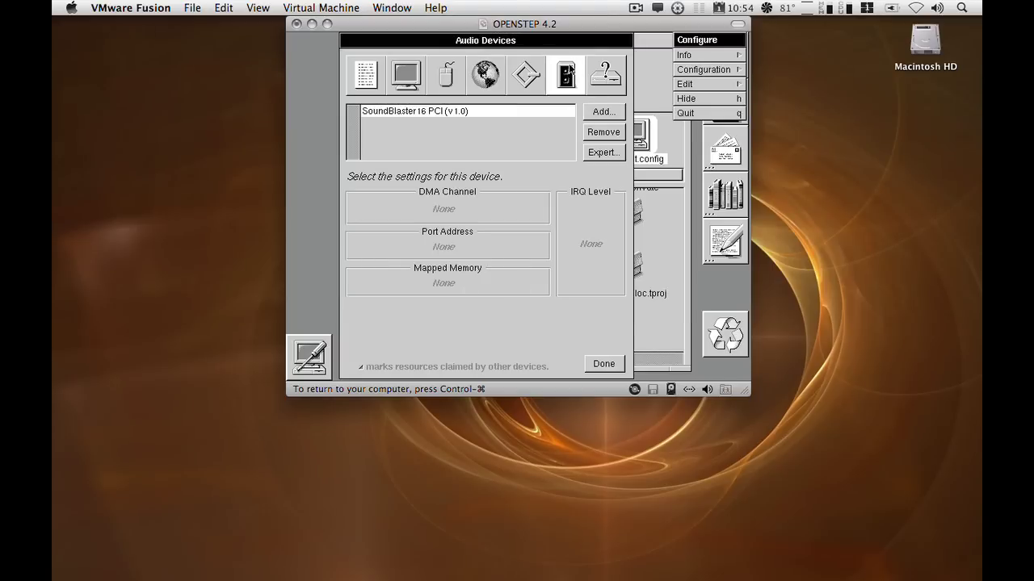
pyautogui.click(606, 111)
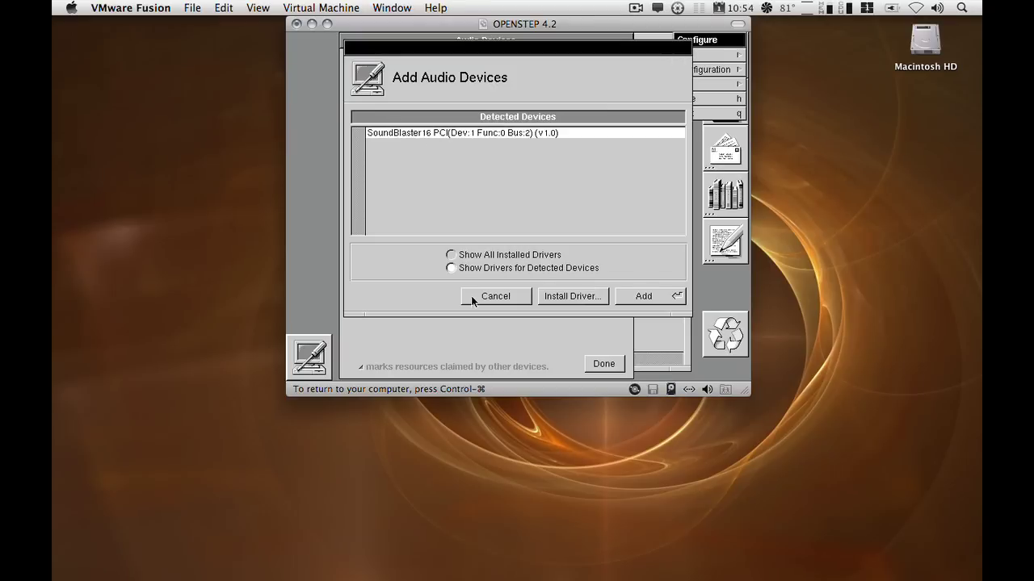
pyautogui.click(471, 296)
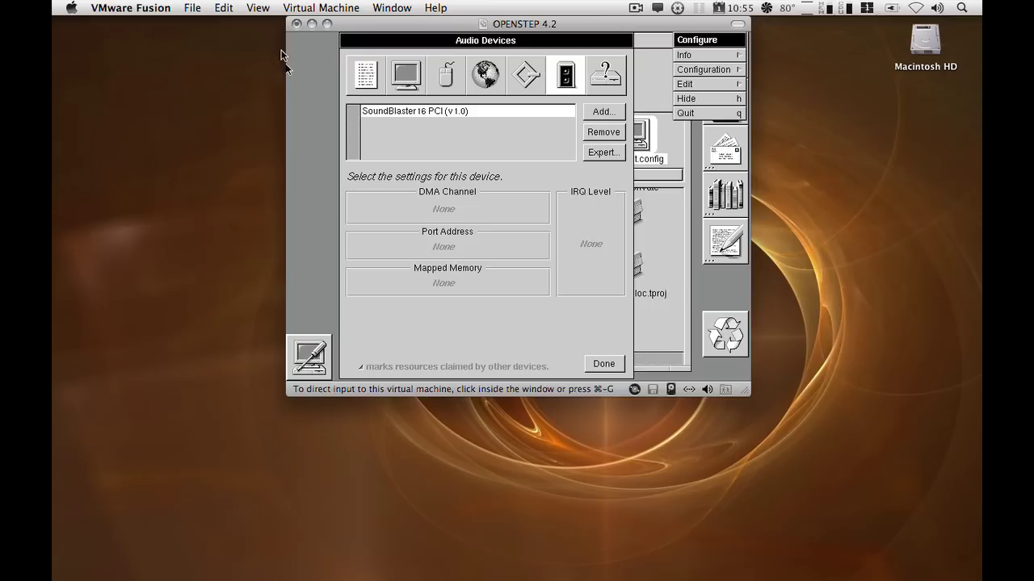
# Return to the Summary of devices and save the configuration
pyautogui.click(345, 67)
pyautogui.click(365, 74)
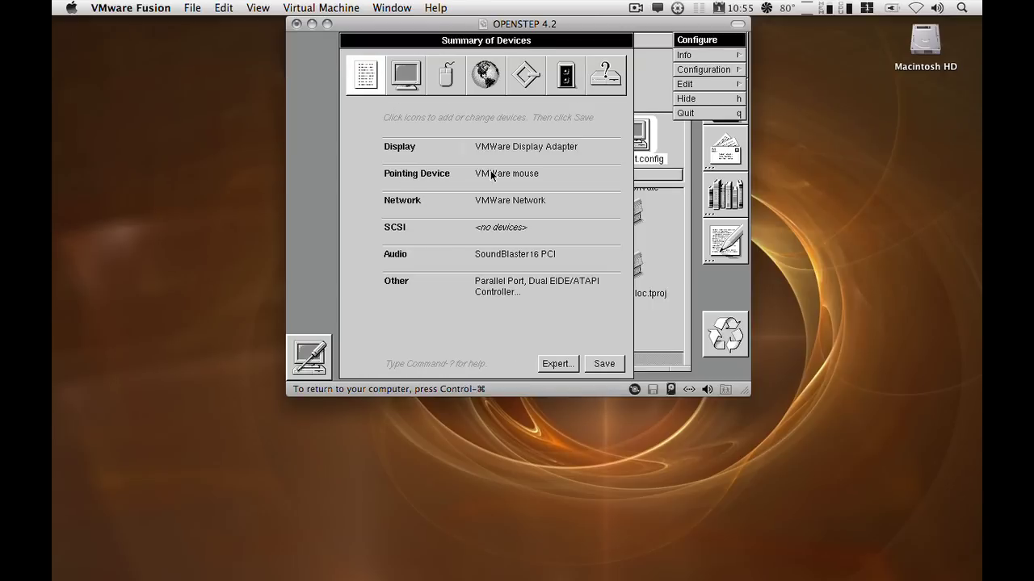
pyautogui.click(594, 364)
pyautogui.click(594, 364)
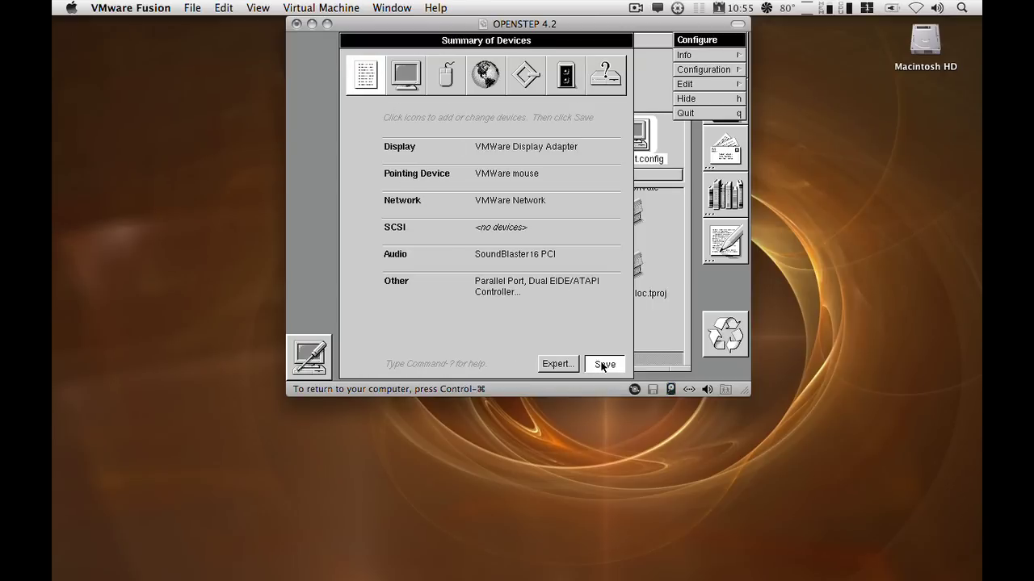
# Quit Configure, launch Preferences, and show the Password preferences
pyautogui.click(711, 114)
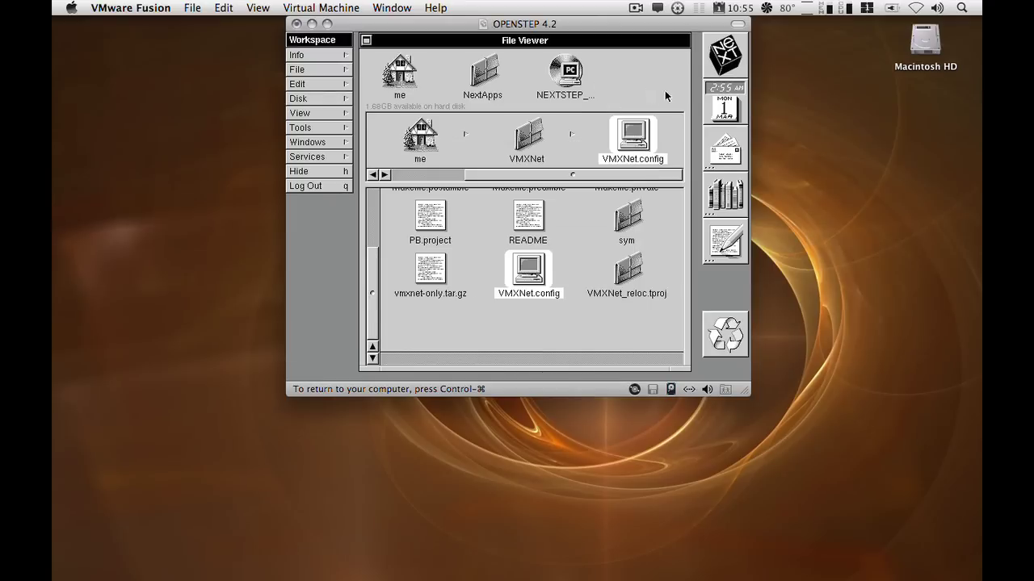
pyautogui.doubleClick(714, 109)
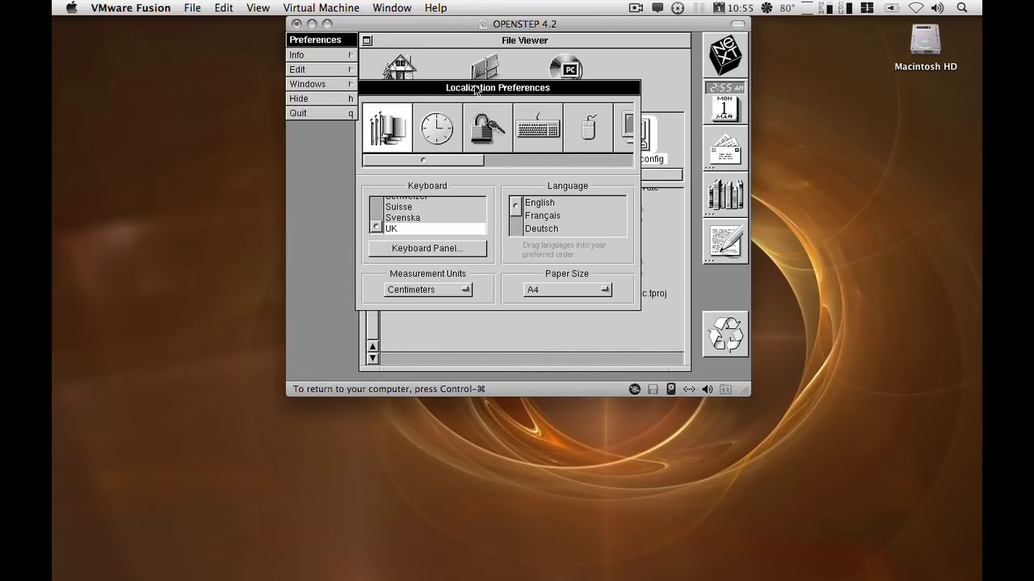
pyautogui.moveTo(473, 87); pyautogui.dragTo(488, 84)
pyautogui.click(496, 133)
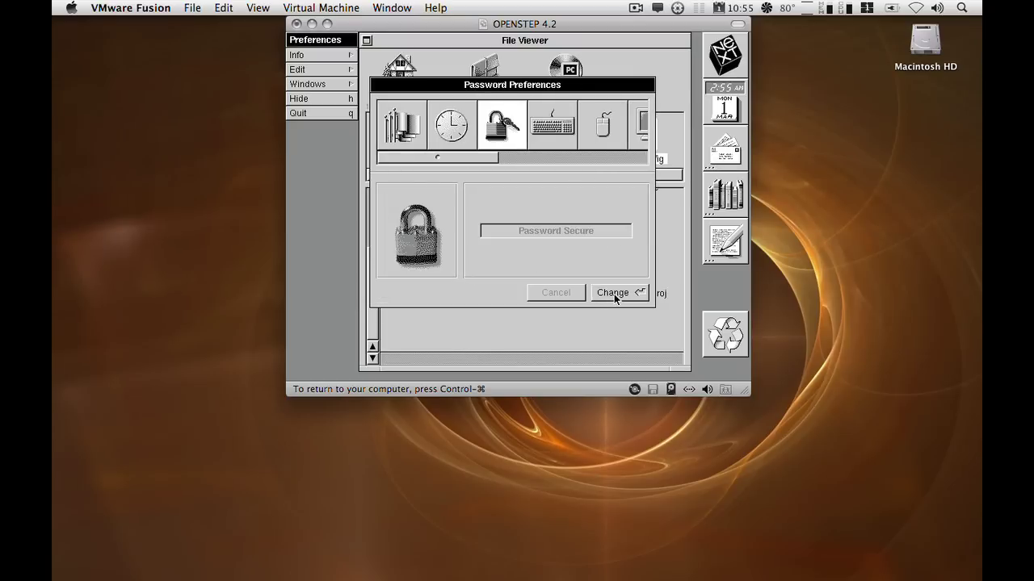
# Enter the old and new account passwords, dismissing the mismatch alert
pyautogui.click(615, 295)
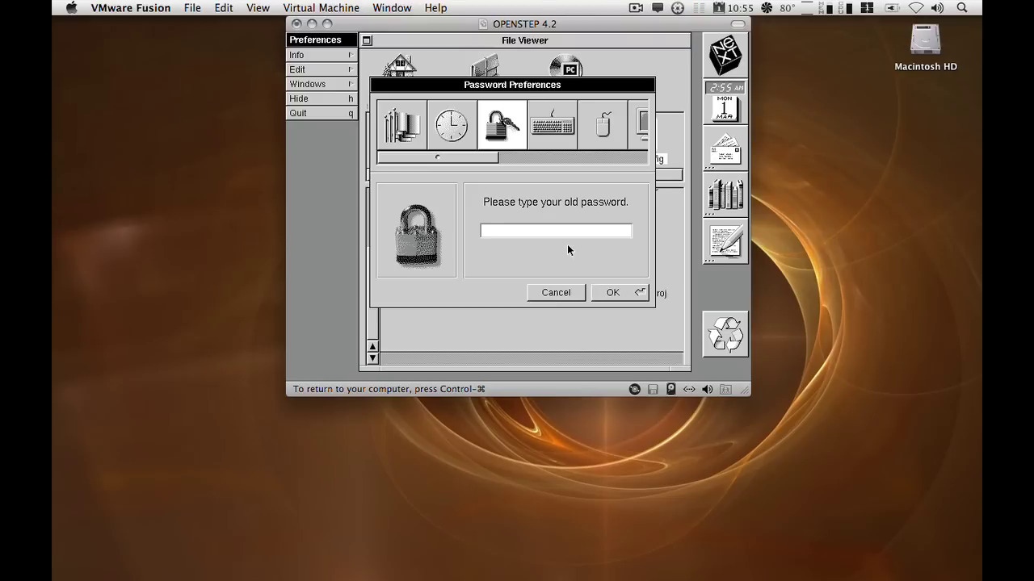
pyautogui.click(637, 289)
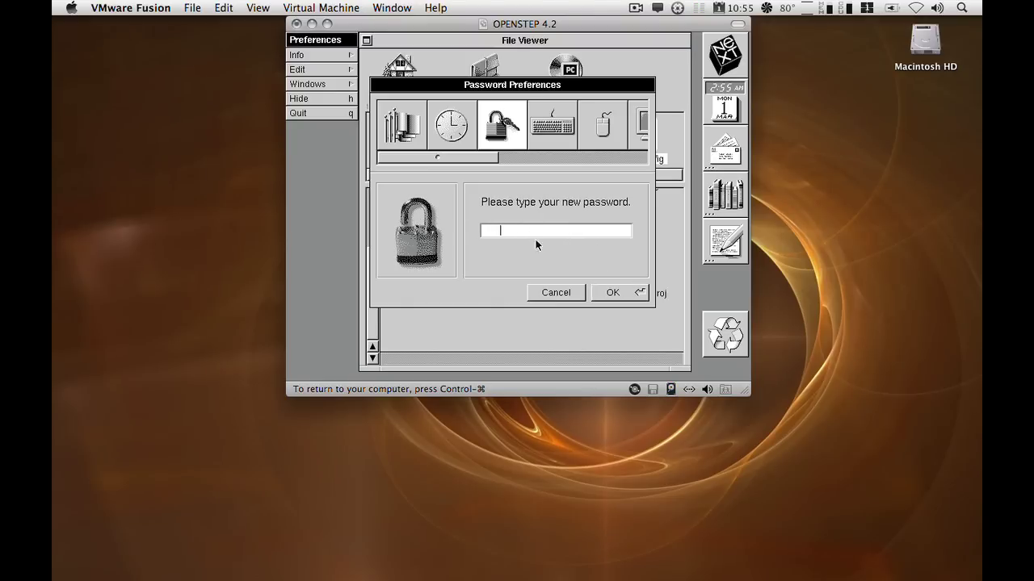
pyautogui.click(611, 293)
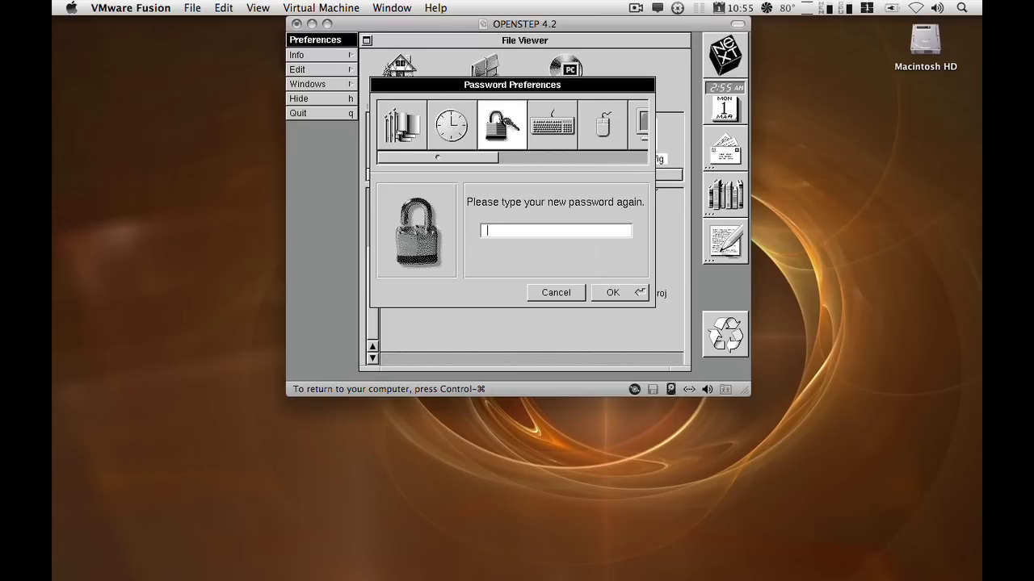
pyautogui.write('ne')
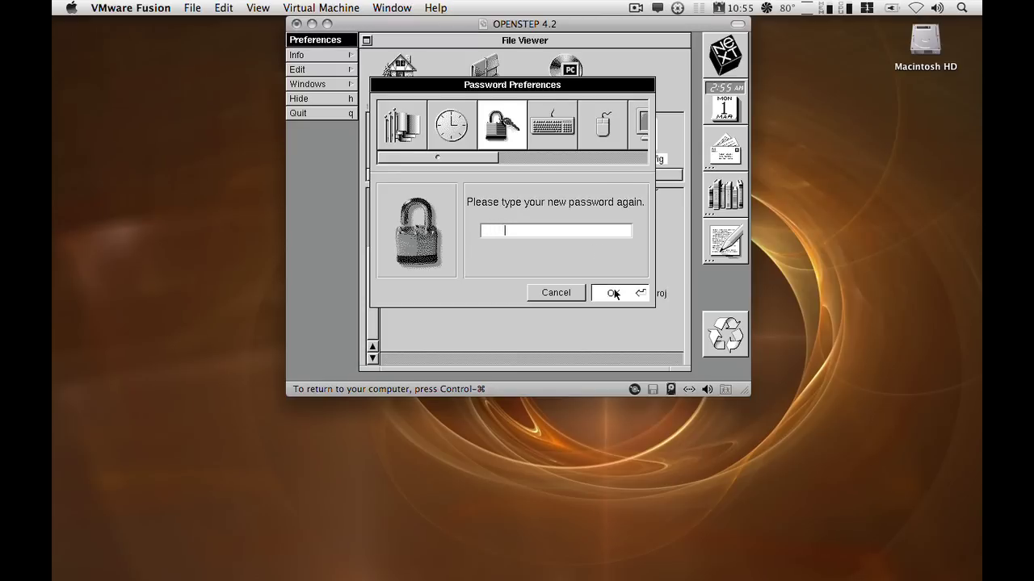
pyautogui.click(613, 293)
pyautogui.click(624, 200)
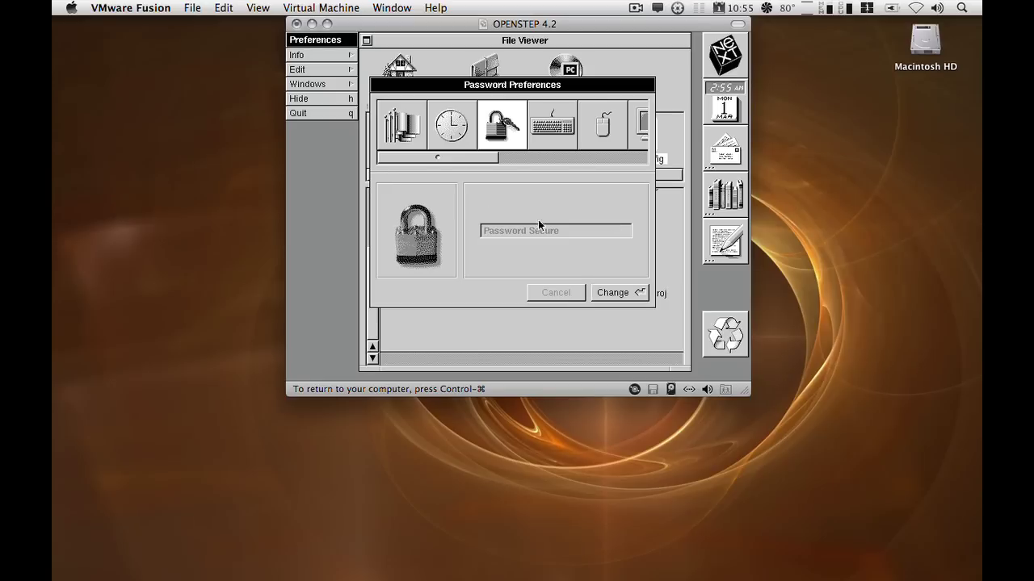
# Redo the password change successfully, then hide Preferences
pyautogui.click(605, 290)
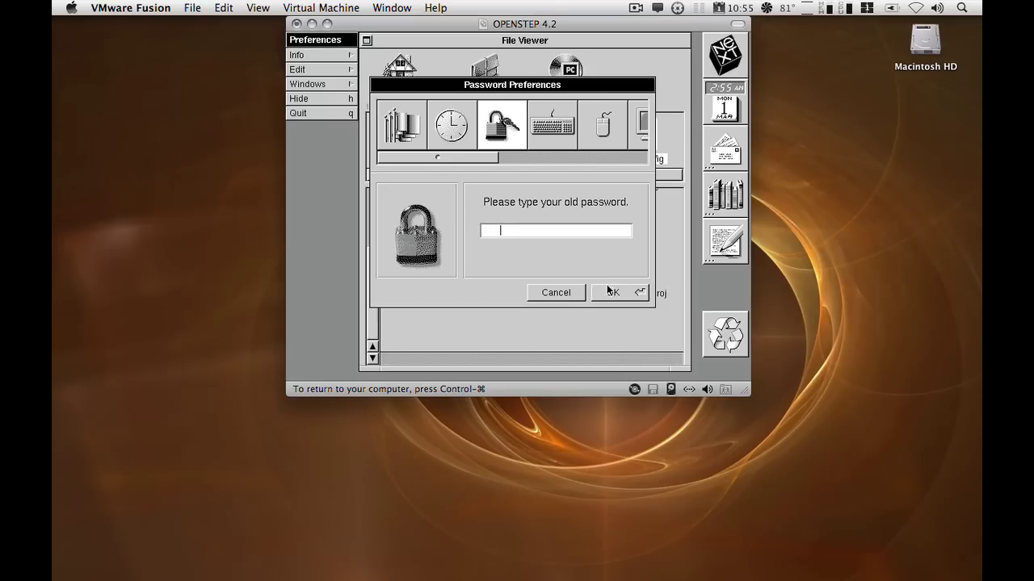
pyautogui.click(611, 292)
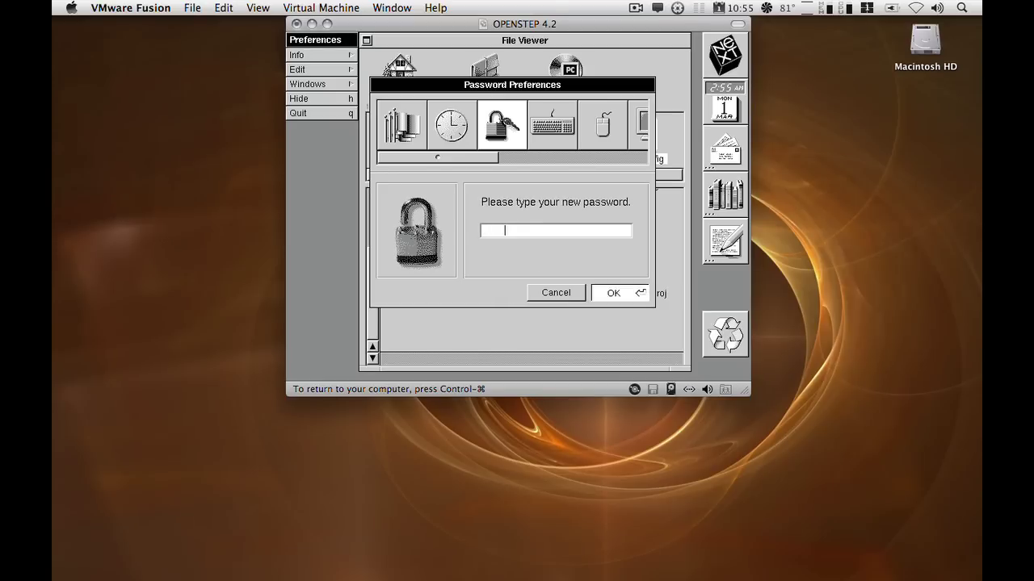
pyautogui.press('Return')
pyautogui.press('Return')
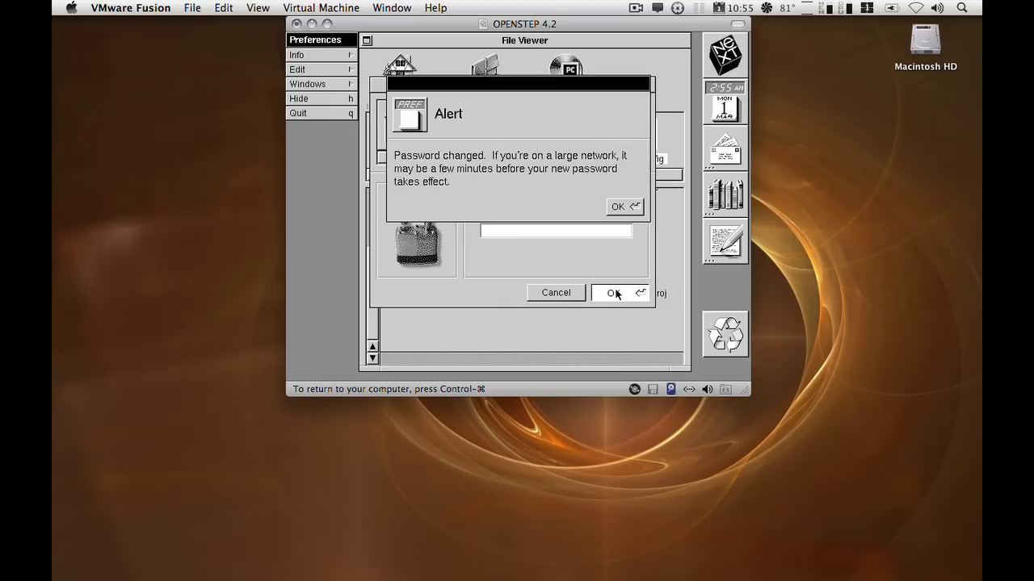
pyautogui.click(615, 208)
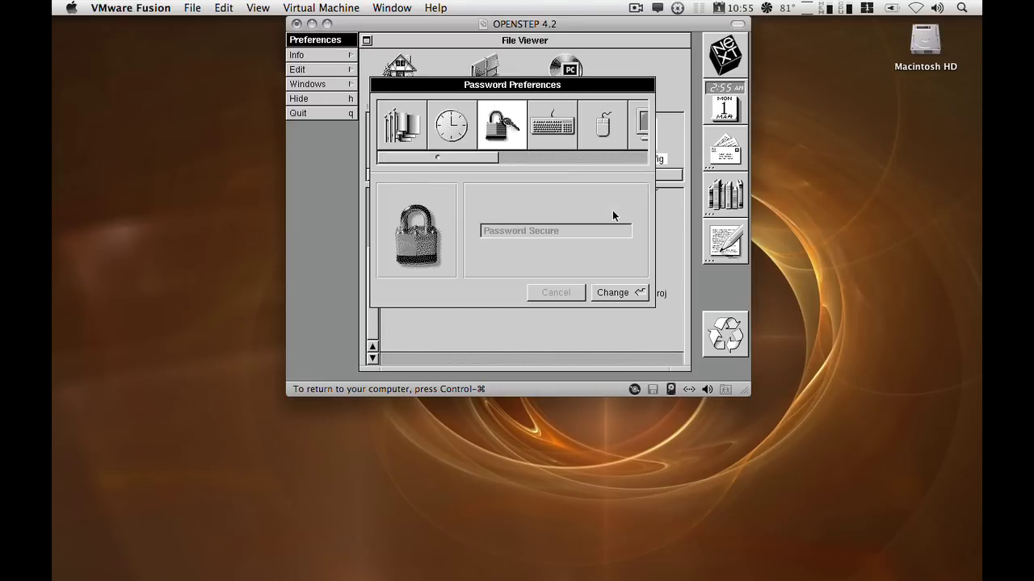
pyautogui.click(322, 98)
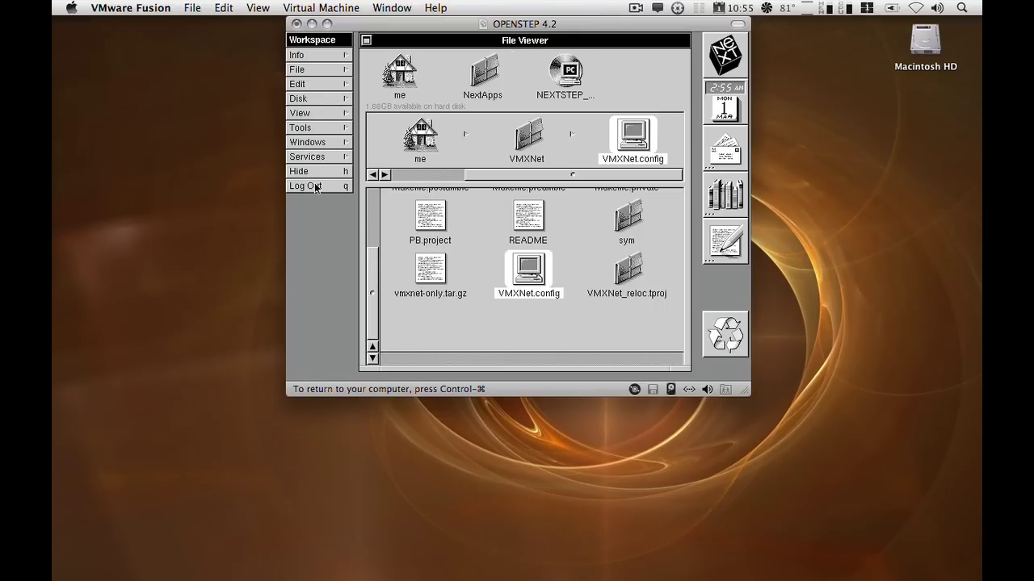
# Log out of Workspace and confirm Restart from the login panel
pyautogui.click(344, 188)
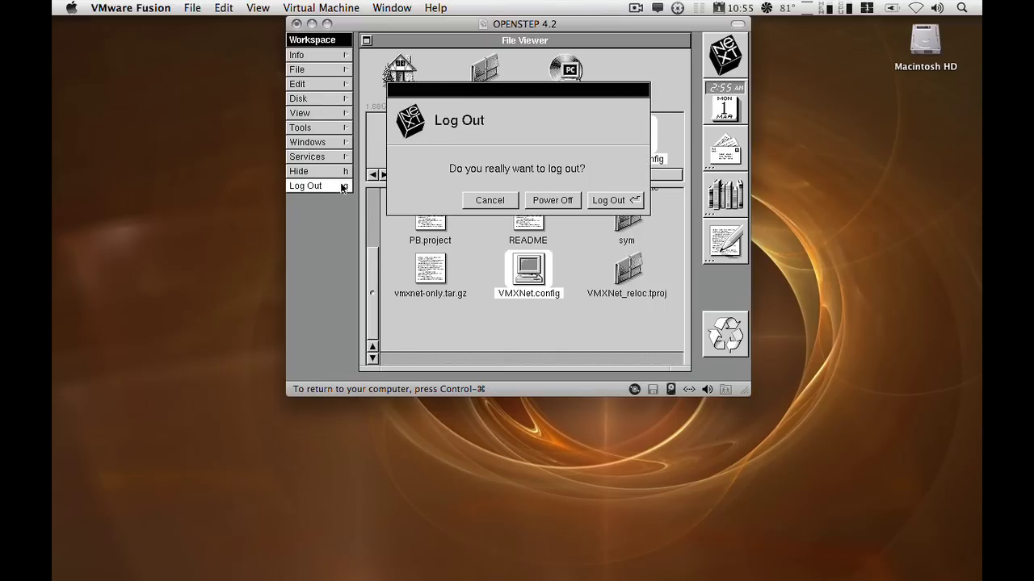
pyautogui.click(637, 201)
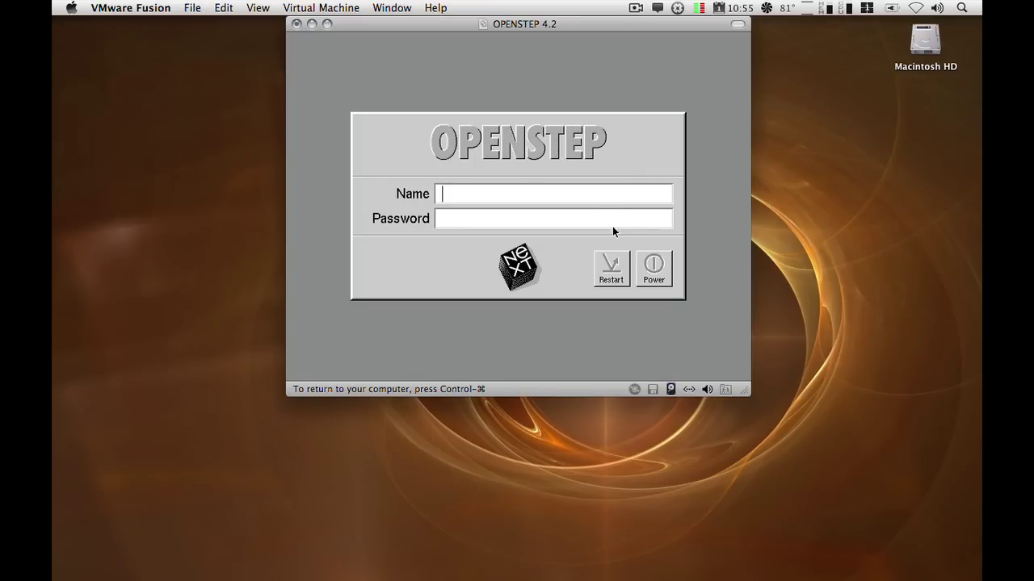
pyautogui.click(611, 268)
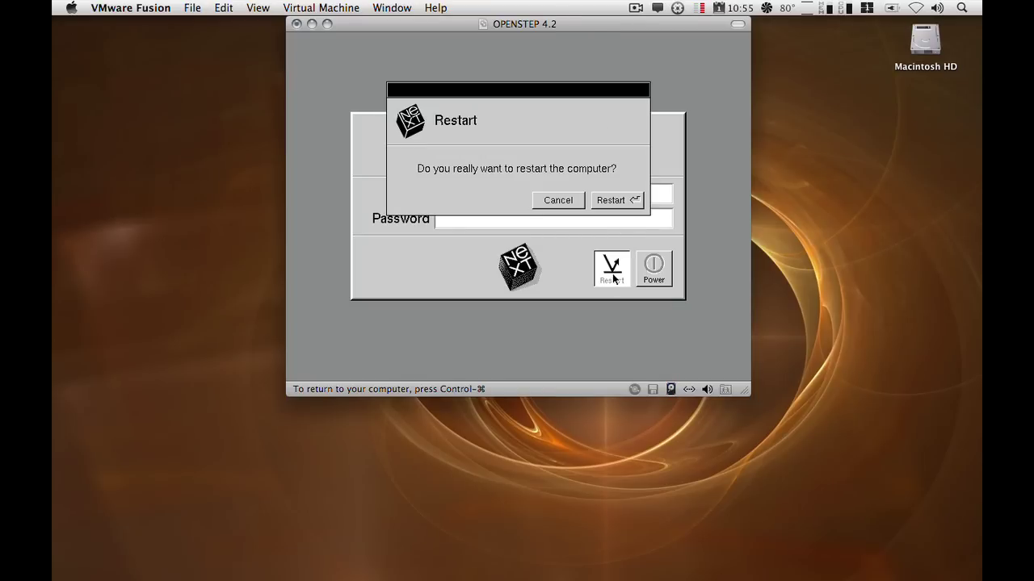
pyautogui.click(604, 203)
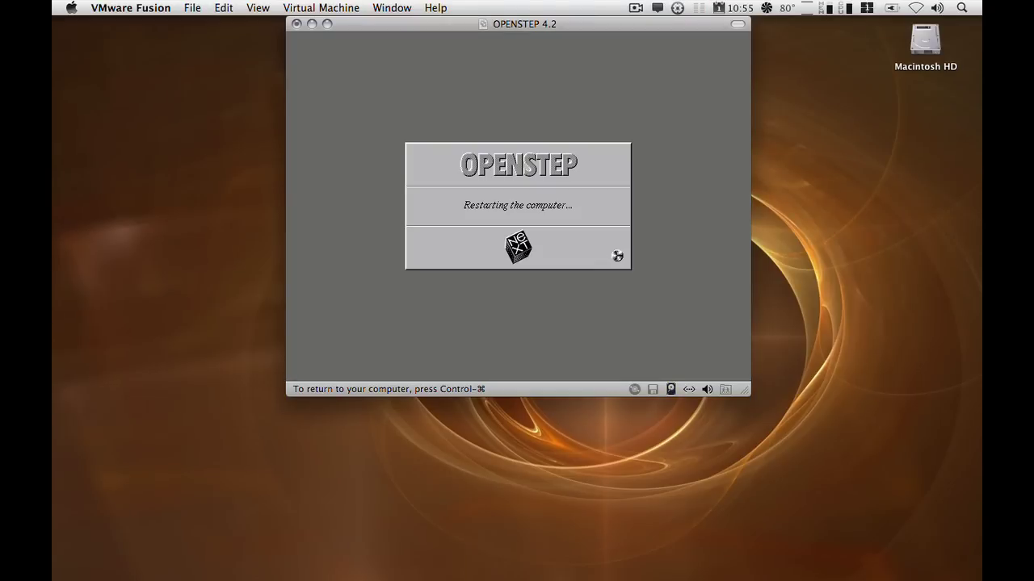
pyautogui.press('ctrl+super')
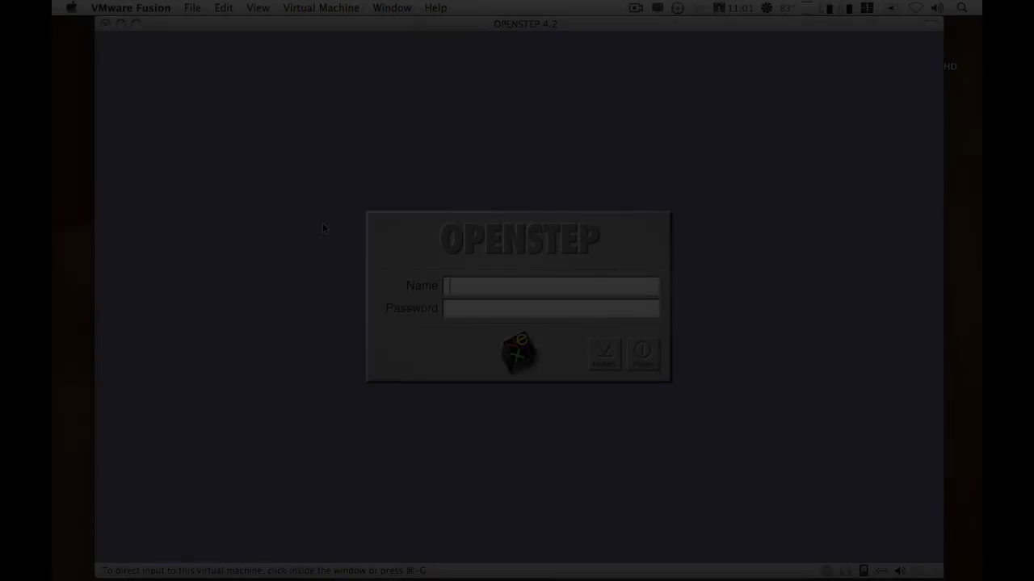
# Log in to OPENSTEP as root
pyautogui.click(354, 219)
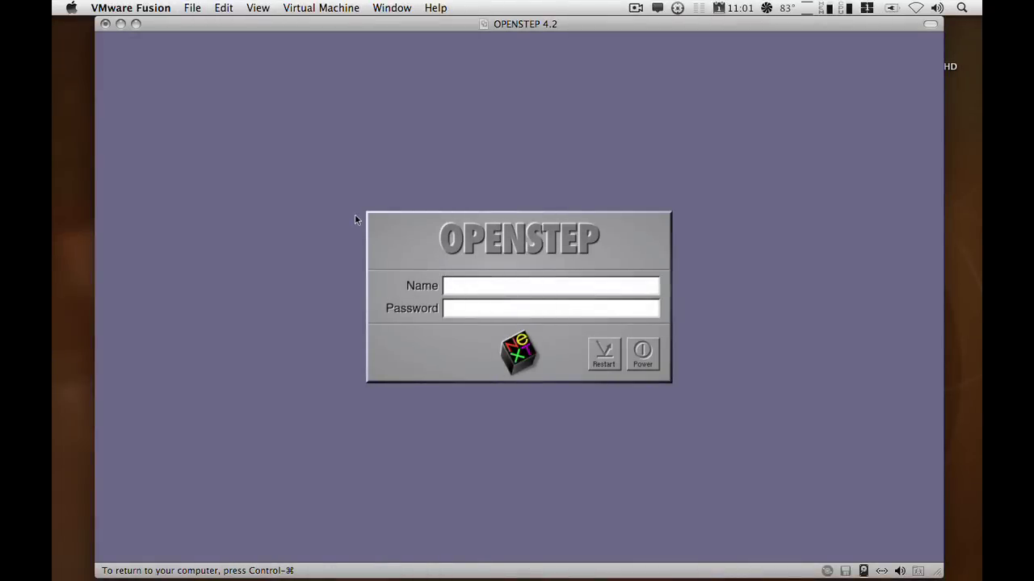
pyautogui.click(492, 285)
pyautogui.write('root')
pyautogui.press('Return')
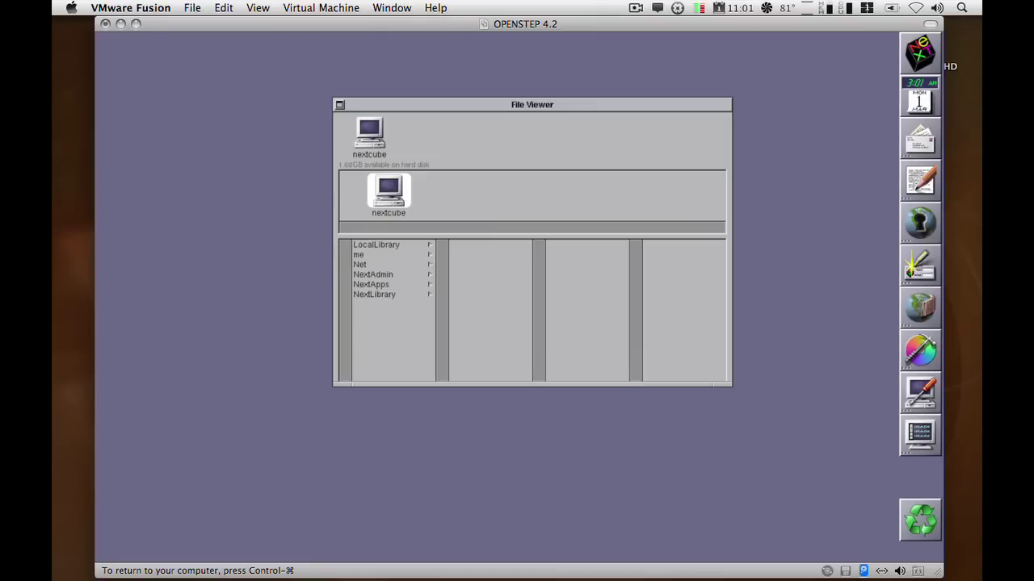
# Set a new account password in the Preferences Password panel, then hide Preferences
pyautogui.doubleClick(915, 113)
pyautogui.click(491, 202)
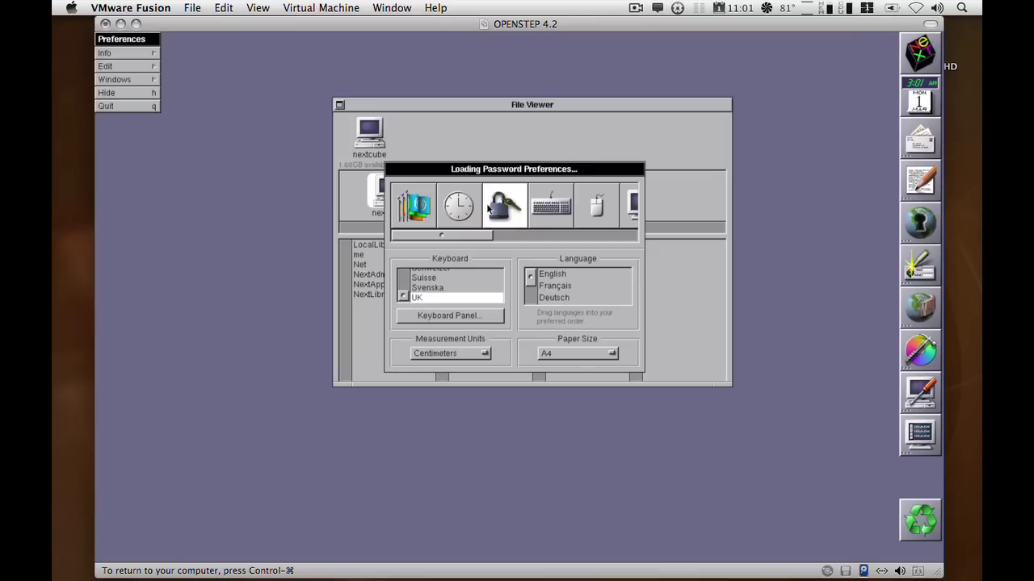
pyautogui.click(600, 357)
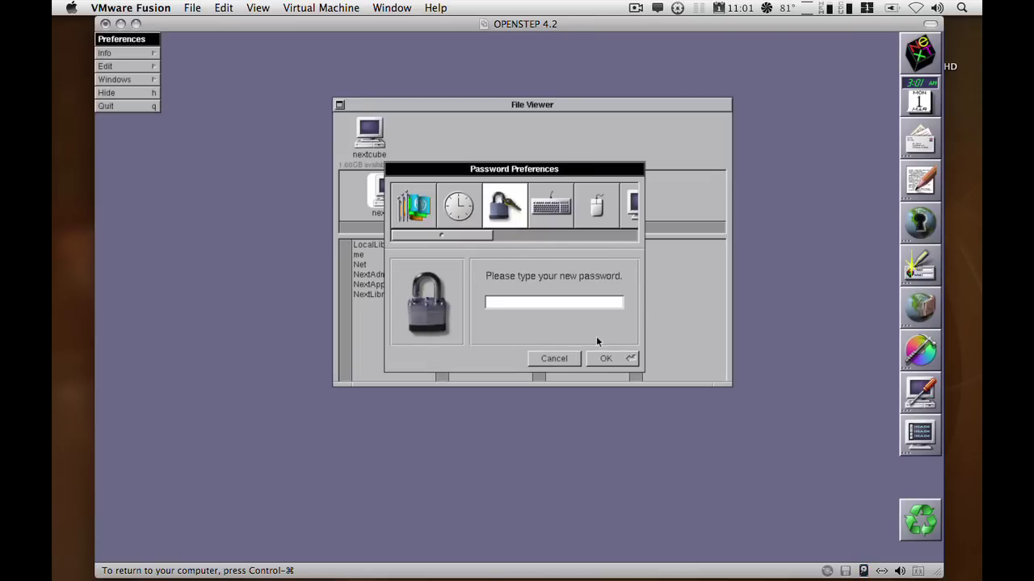
pyautogui.press('Return')
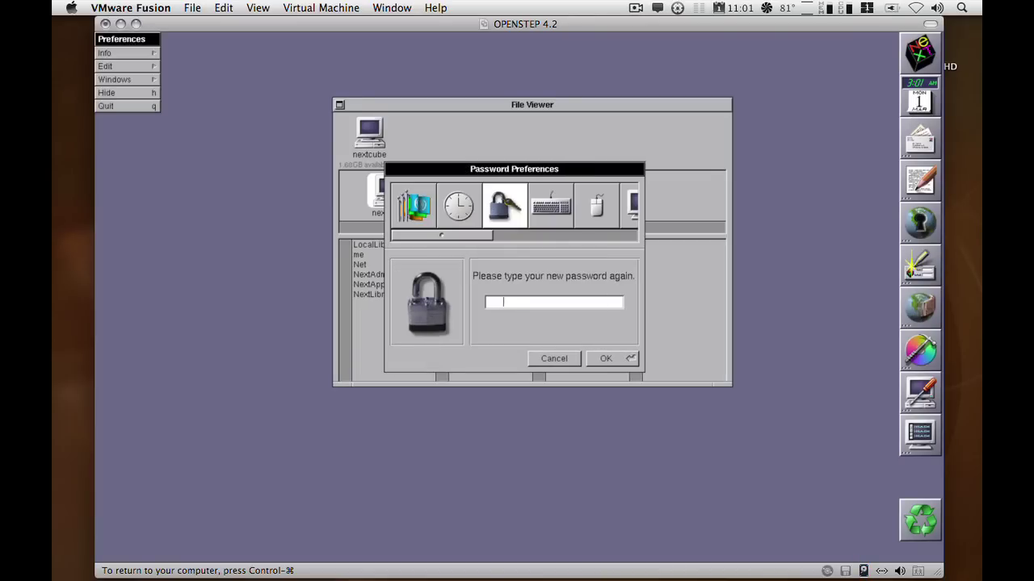
pyautogui.press('Return')
pyautogui.click(613, 262)
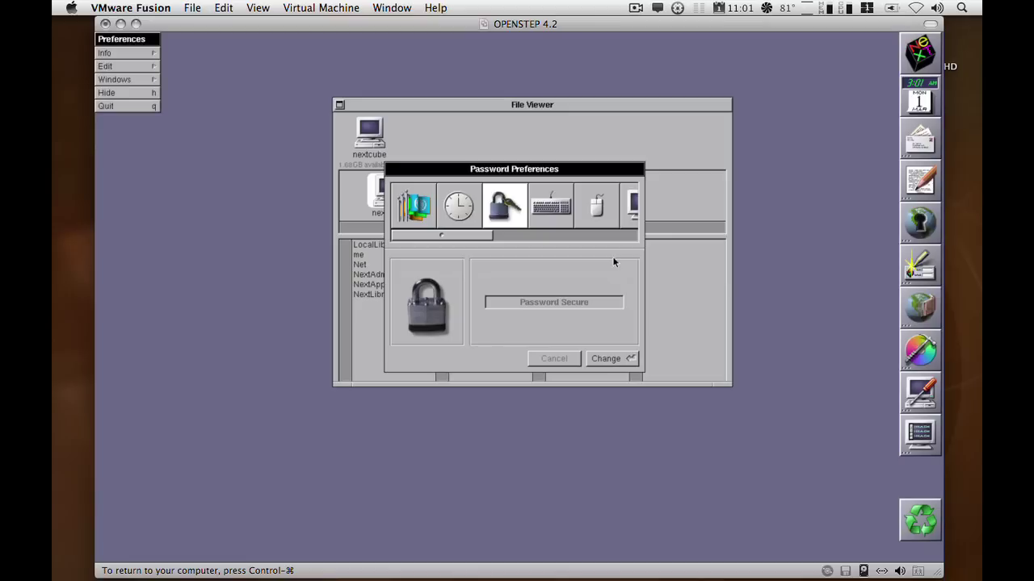
pyautogui.click(106, 92)
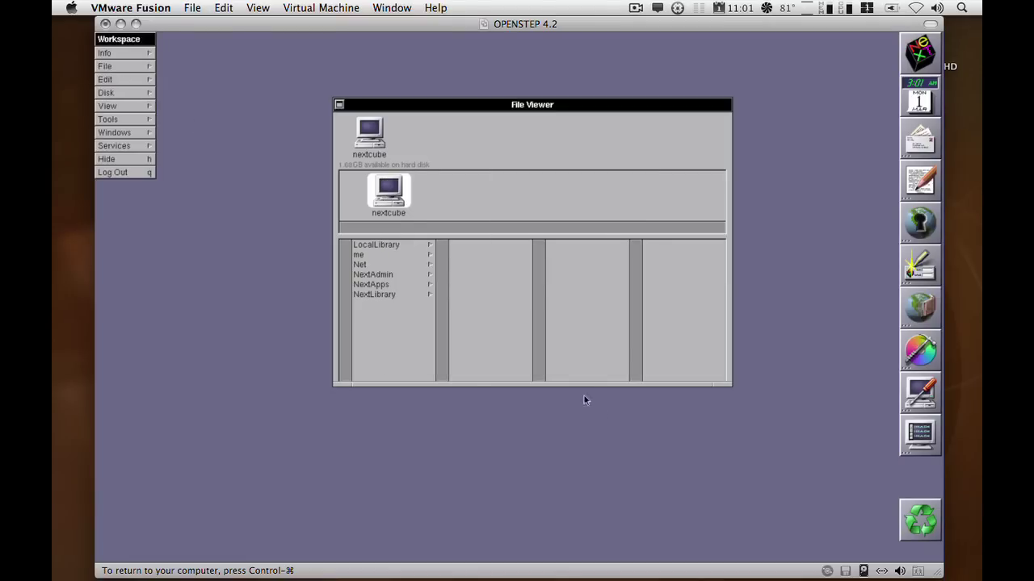
# Connect the virtual CD/DVD drive from VMware's CD/DVD status icon
pyautogui.press('ctrl+super')
pyautogui.click(832, 571)
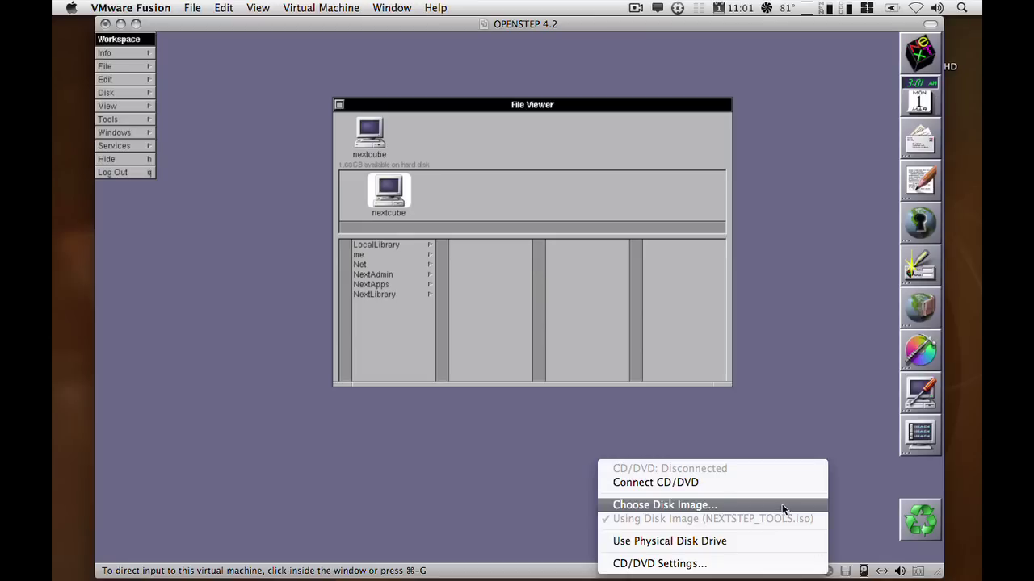
pyautogui.click(778, 480)
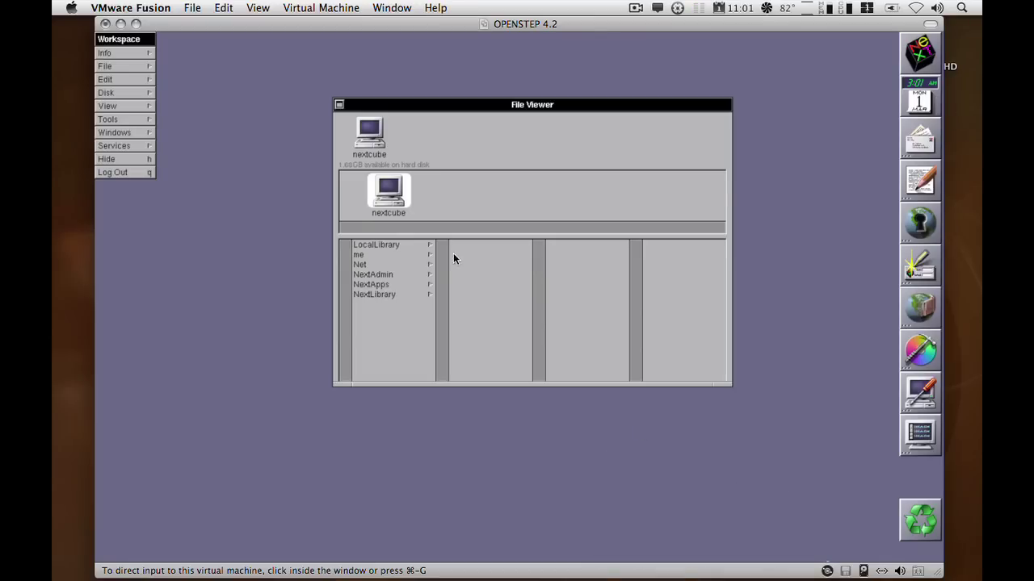
pyautogui.click(436, 156)
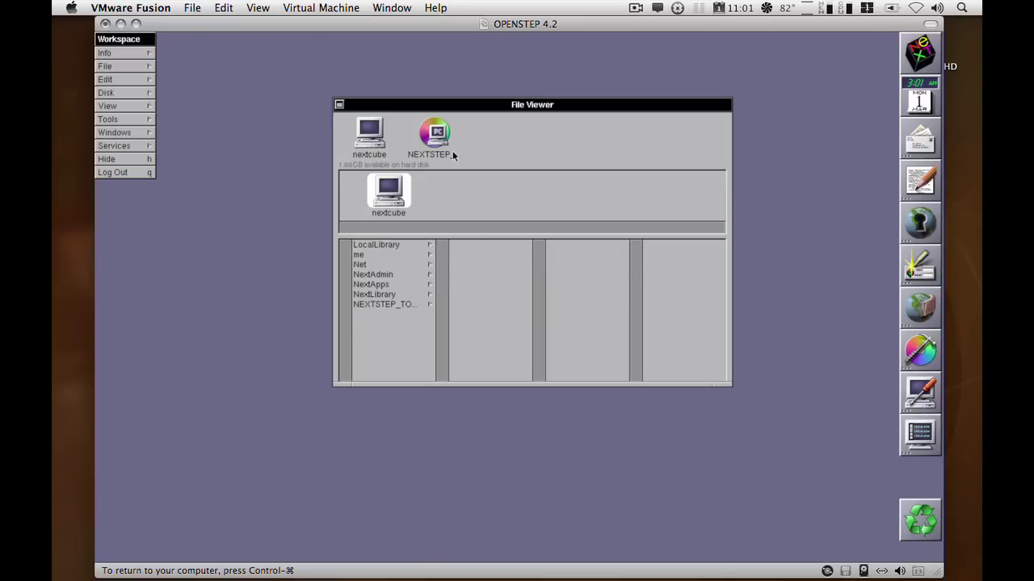
# Browse NEXTSTEP_TOOLS to NEXTSTEP > Patches > 4.2, peek at Patch1's user.tar, and return to 4.2
pyautogui.click(443, 139)
pyautogui.click(473, 244)
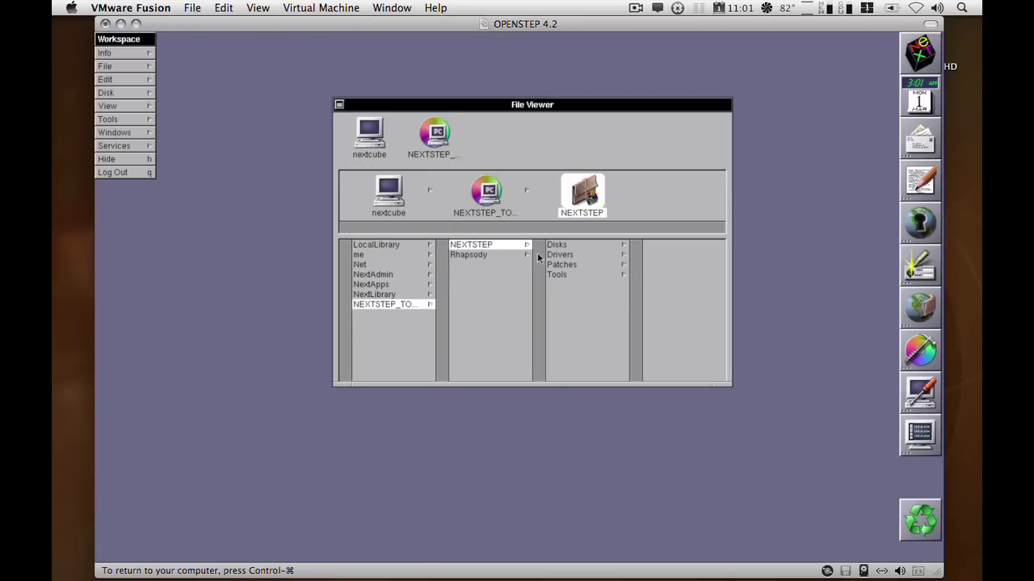
pyautogui.click(560, 264)
pyautogui.click(663, 254)
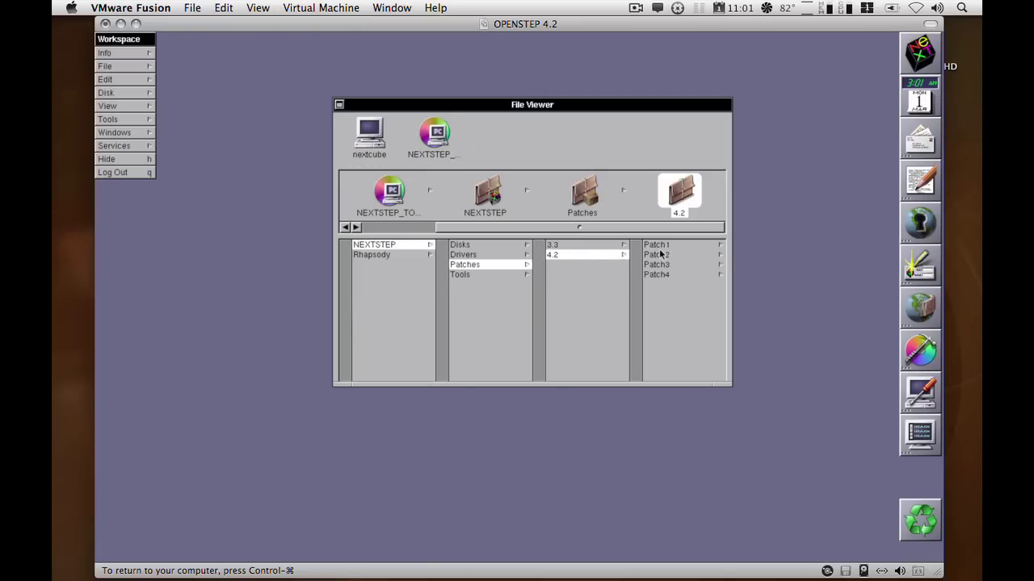
pyautogui.moveTo(597, 111); pyautogui.dragTo(555, 117)
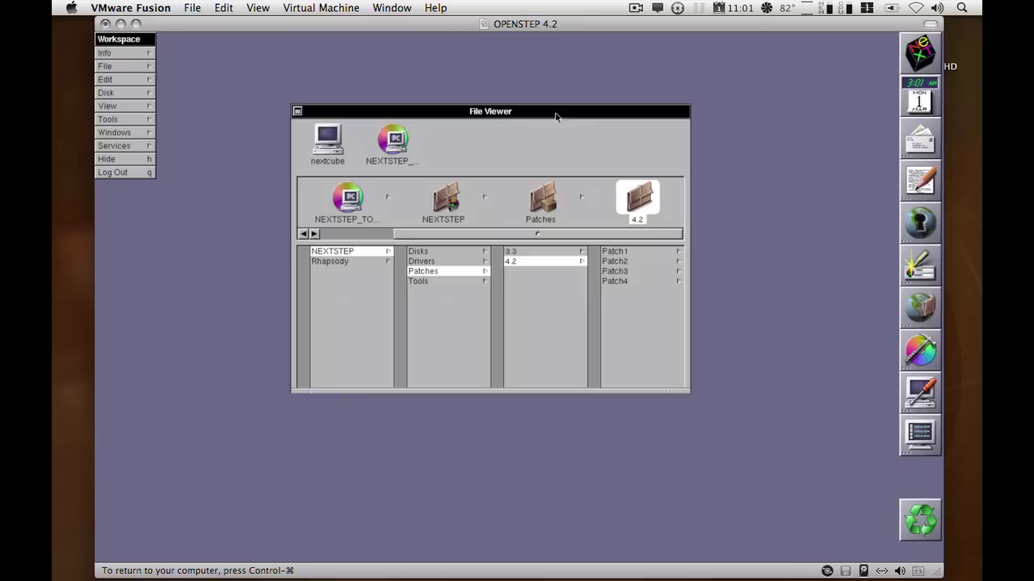
pyautogui.click(614, 252)
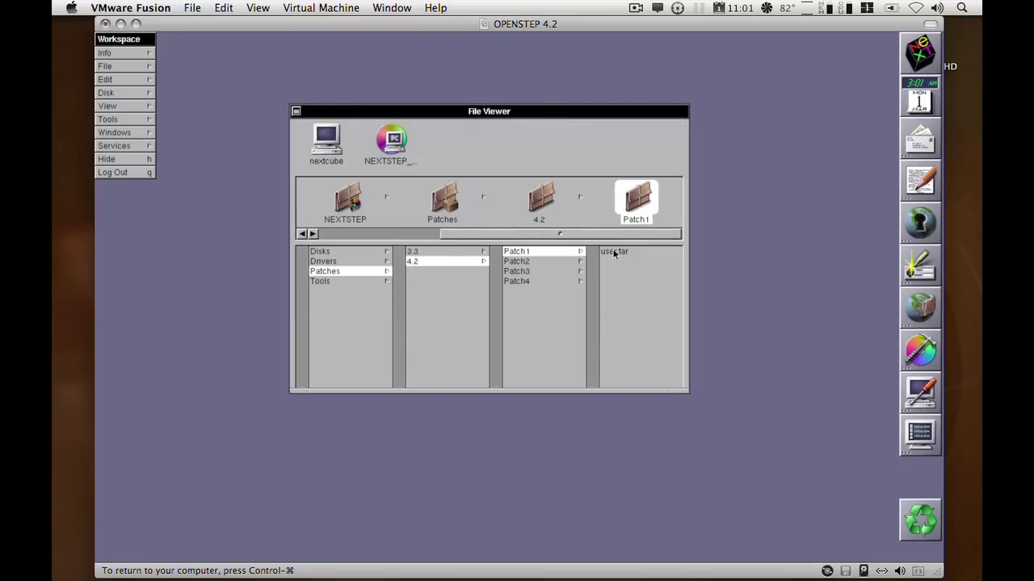
pyautogui.click(619, 251)
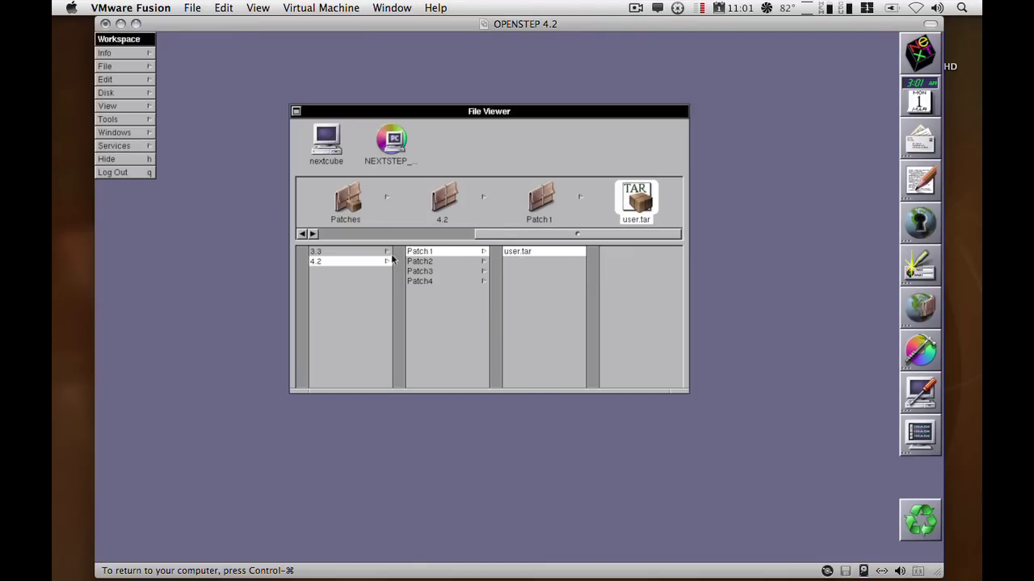
pyautogui.click(367, 263)
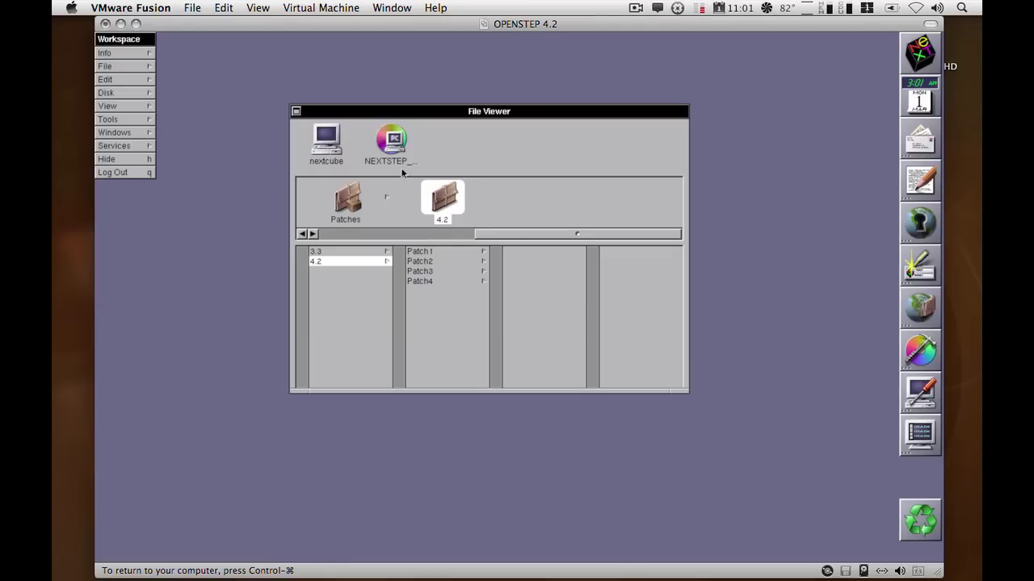
# Drag the CD's 4.2 folder onto home folder me, watching the copy in Processes until done
pyautogui.moveTo(444, 201); pyautogui.dragTo(457, 145)
pyautogui.click(353, 234)
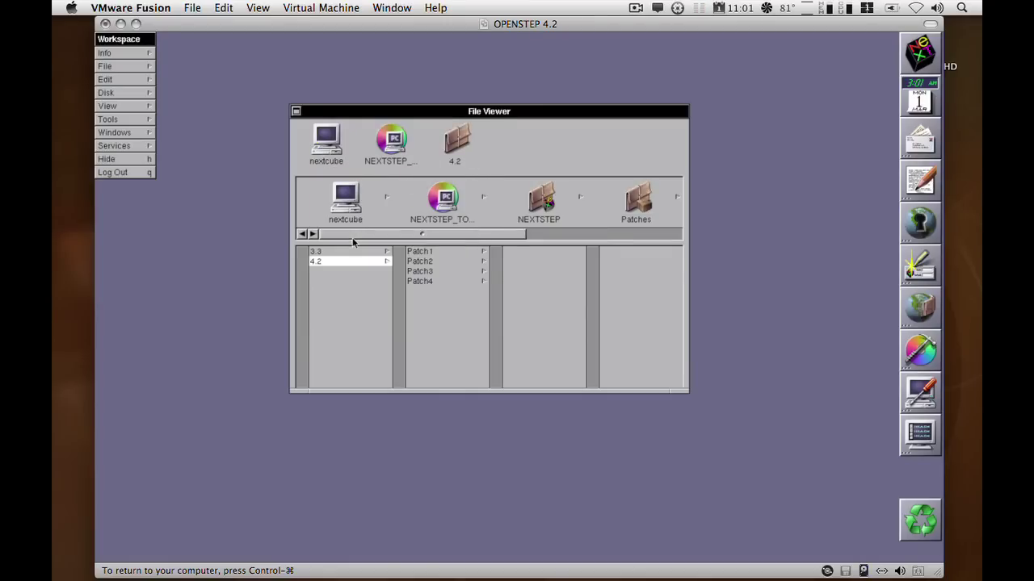
pyautogui.click(327, 263)
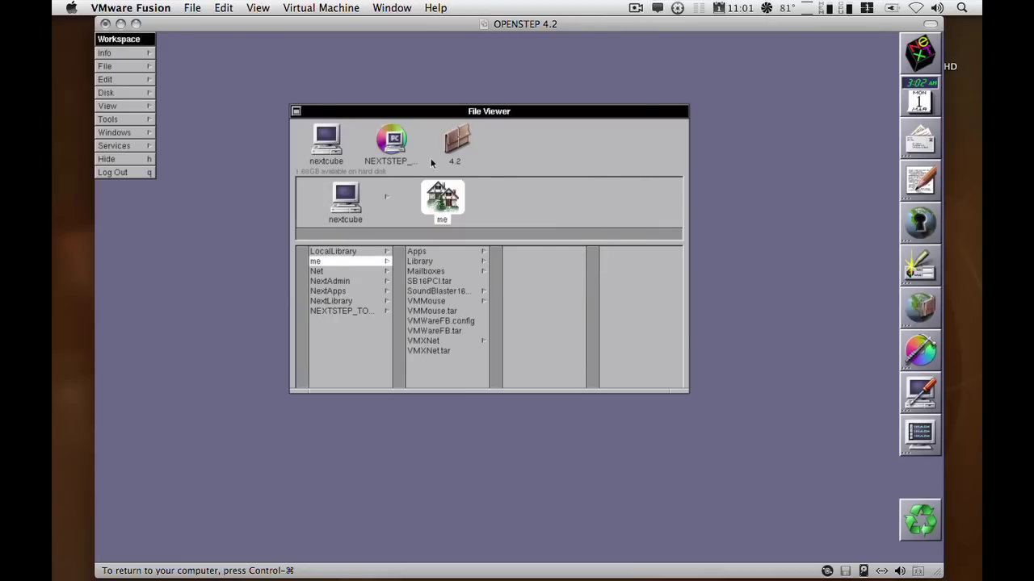
pyautogui.moveTo(456, 144); pyautogui.dragTo(441, 198)
pyautogui.click(107, 119)
pyautogui.click(178, 79)
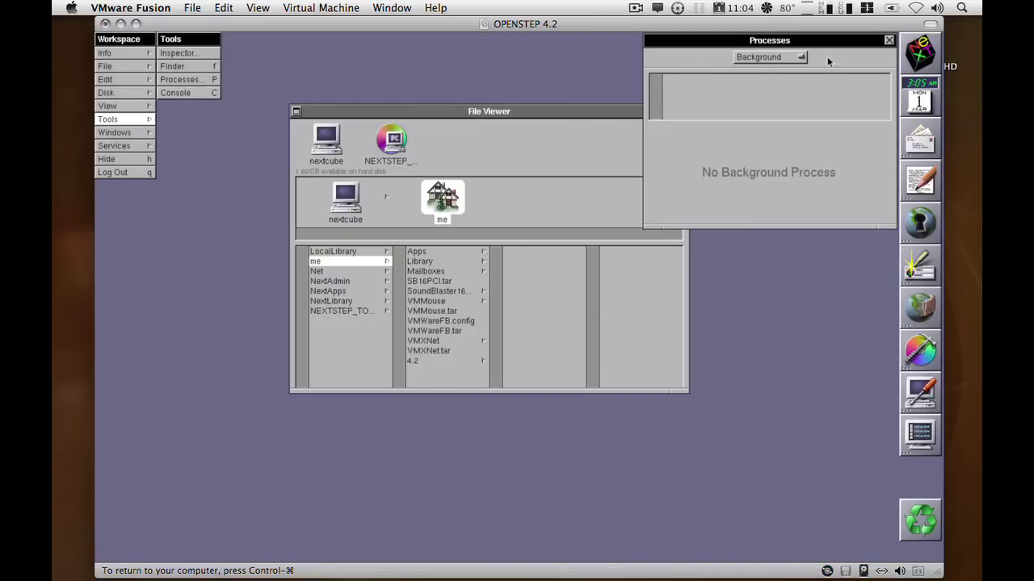
pyautogui.click(888, 39)
pyautogui.click(136, 117)
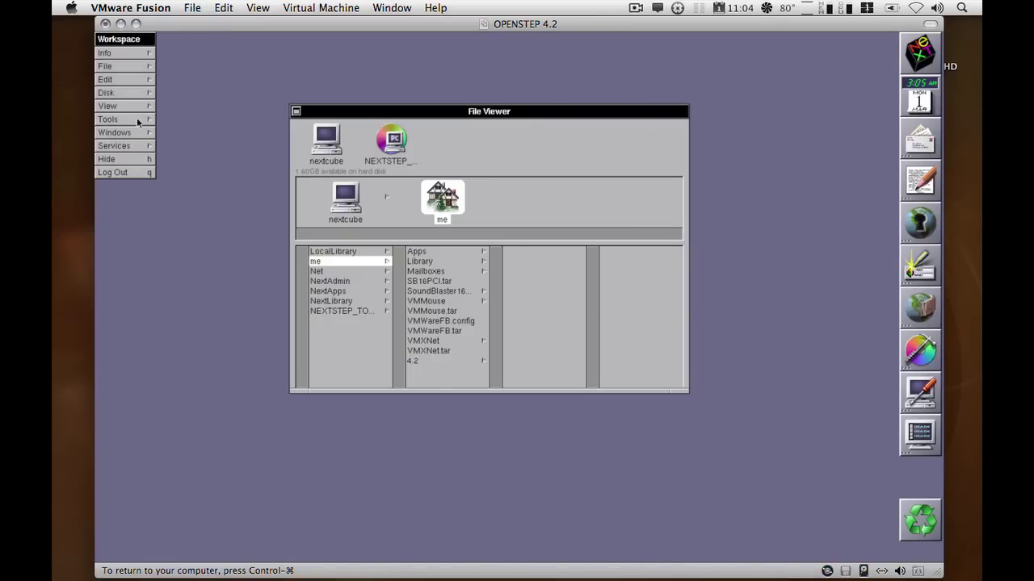
# Open the copied 4.2 folder and browse Patch1–Patch4, checking Patch2's user, profile and dev tar files
pyautogui.click(417, 361)
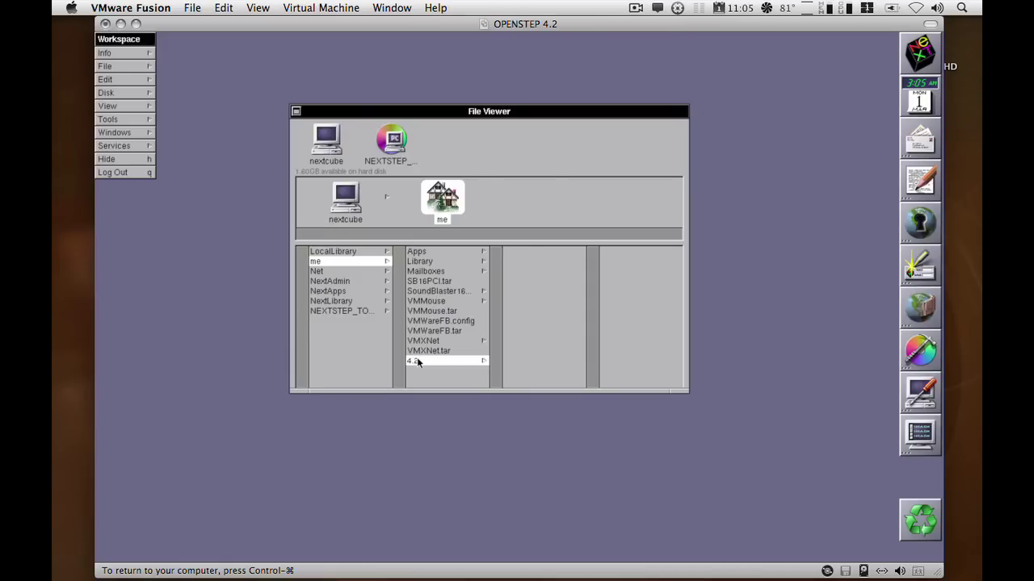
pyautogui.click(525, 253)
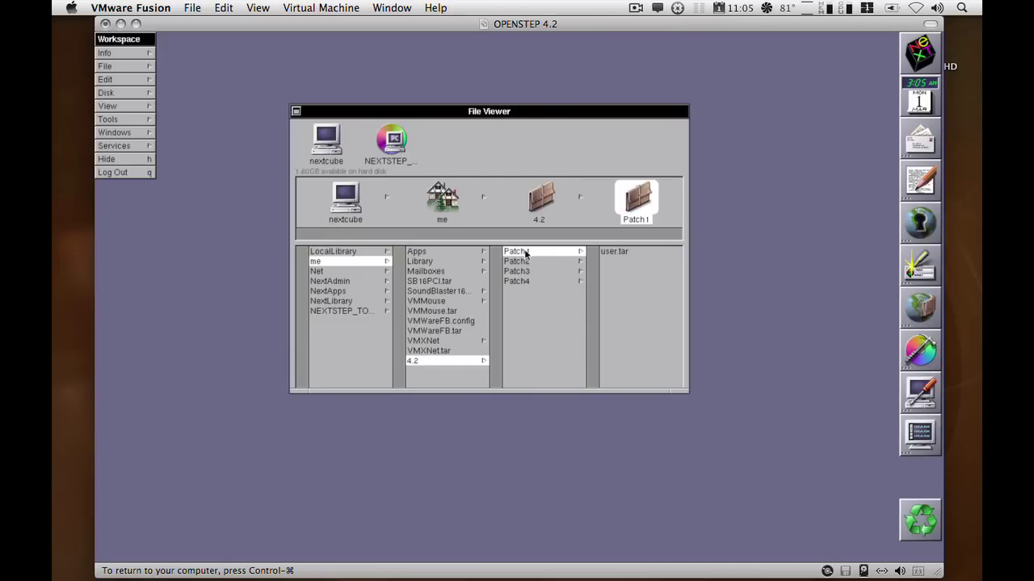
pyautogui.click(600, 252)
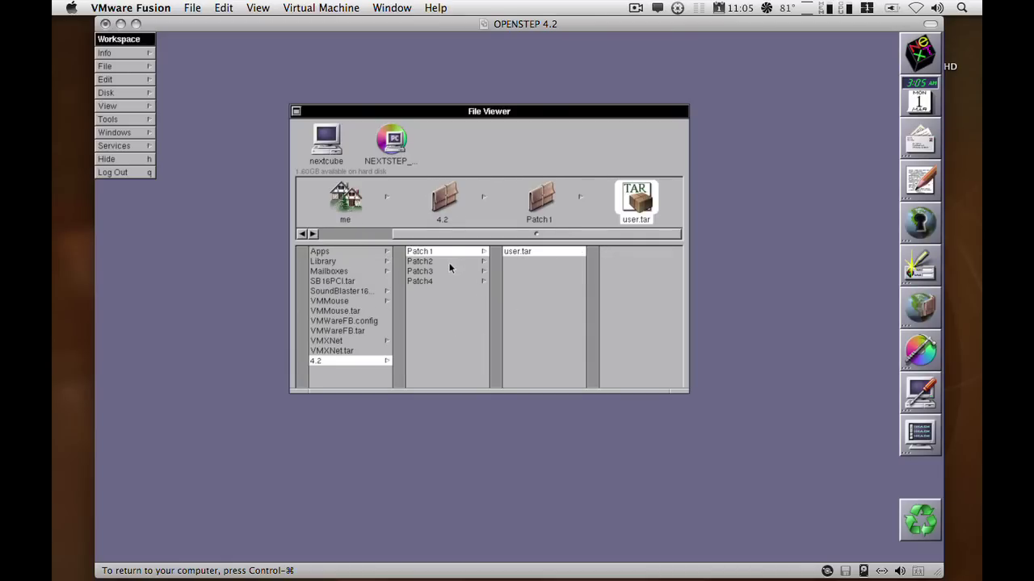
pyautogui.click(450, 262)
pyautogui.click(521, 271)
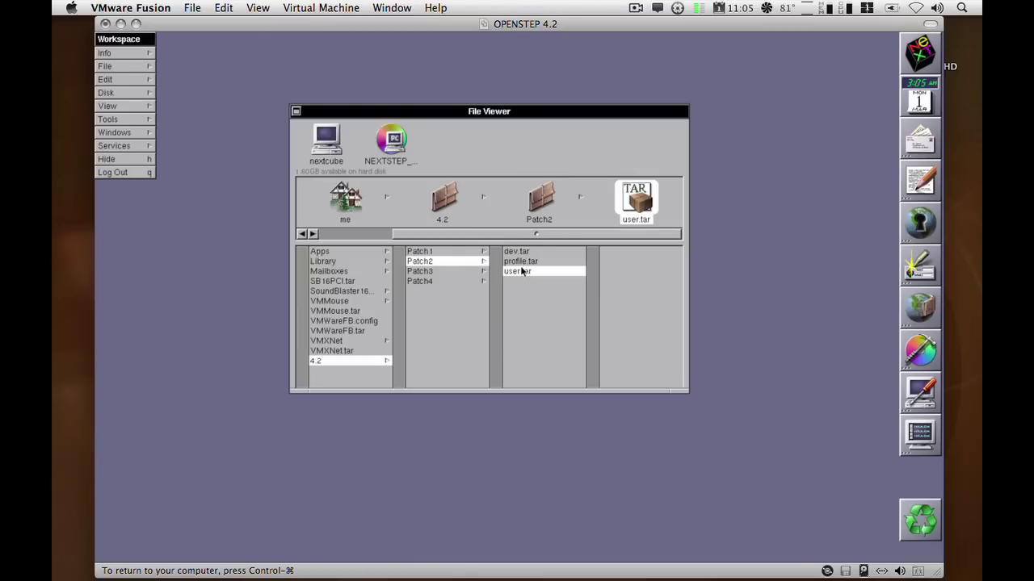
pyautogui.click(521, 262)
pyautogui.click(522, 252)
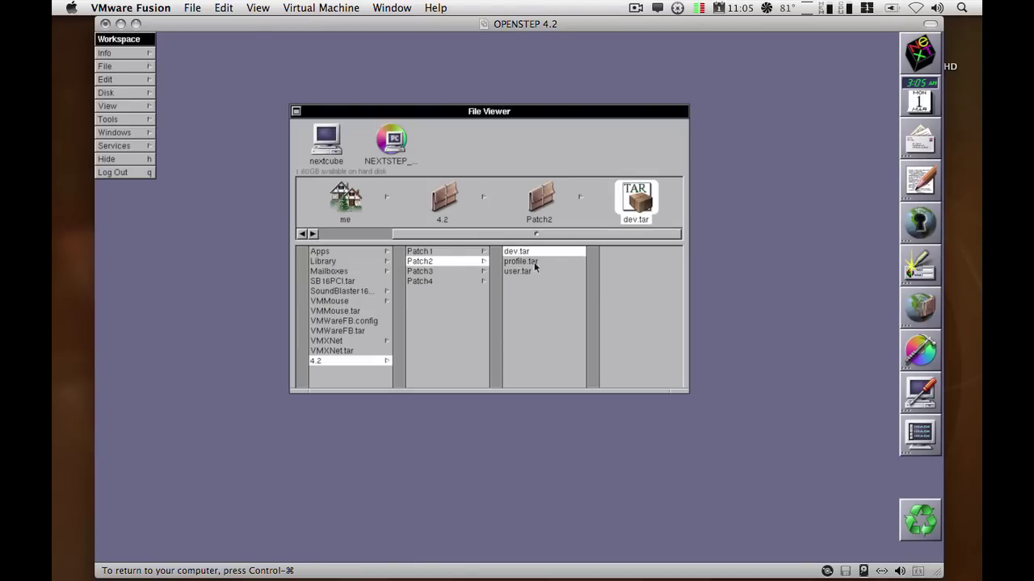
pyautogui.click(436, 272)
pyautogui.click(435, 248)
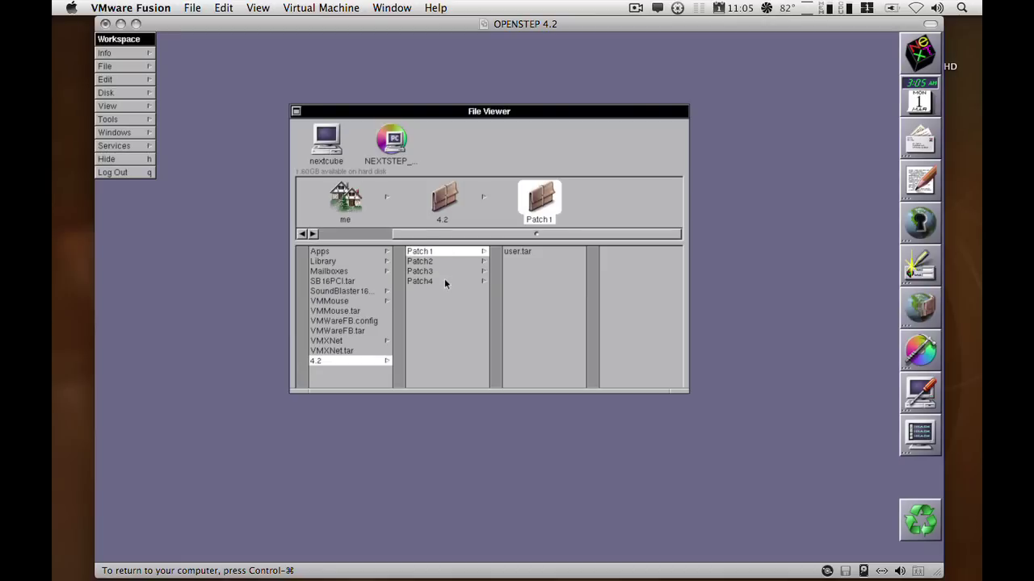
pyautogui.click(444, 280)
pyautogui.click(440, 253)
# Inspect Patch4's user.tar, dev.tar and profile.tar, ending in the Patch1 folder
pyautogui.click(423, 281)
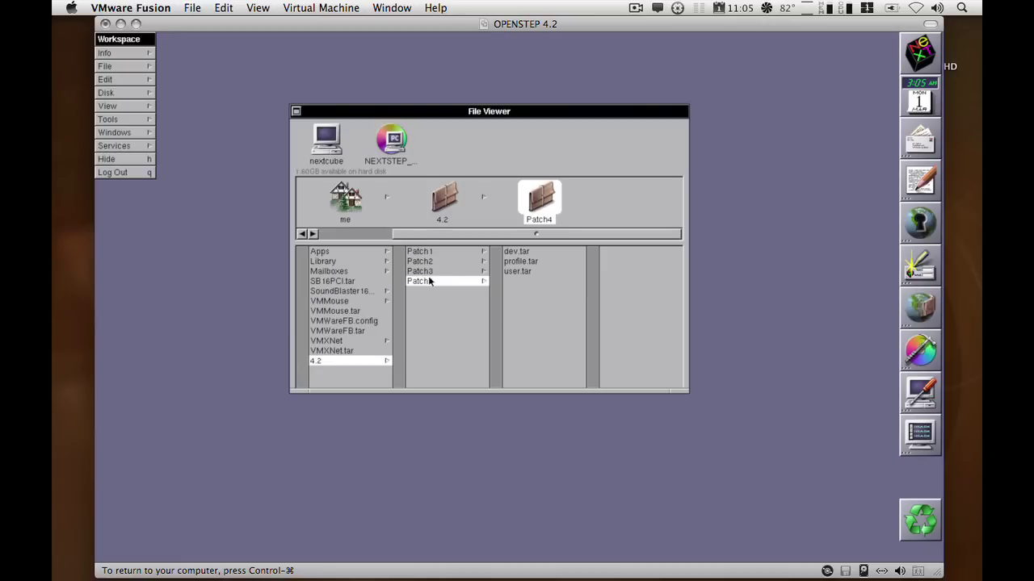
pyautogui.click(511, 273)
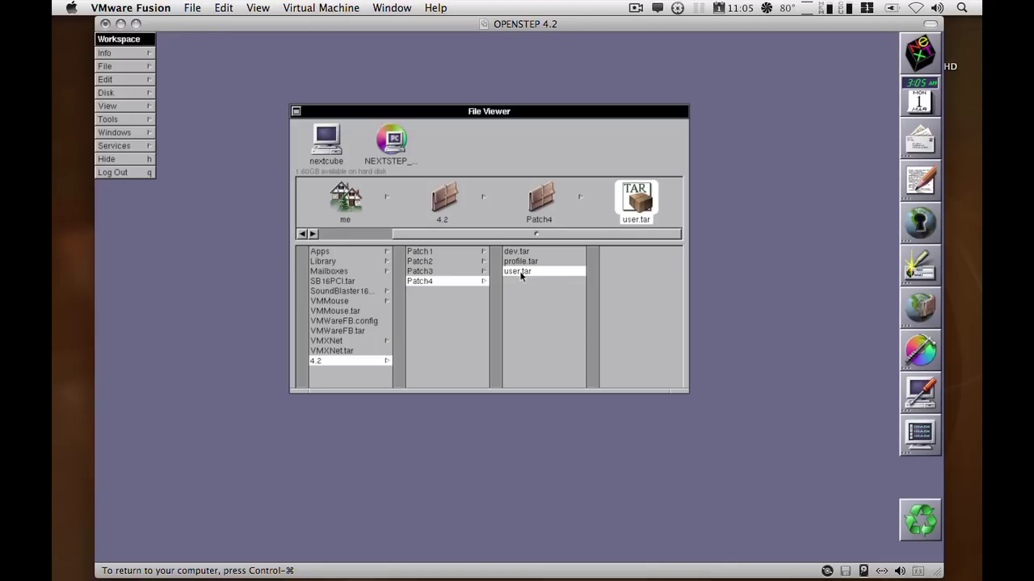
pyautogui.click(430, 252)
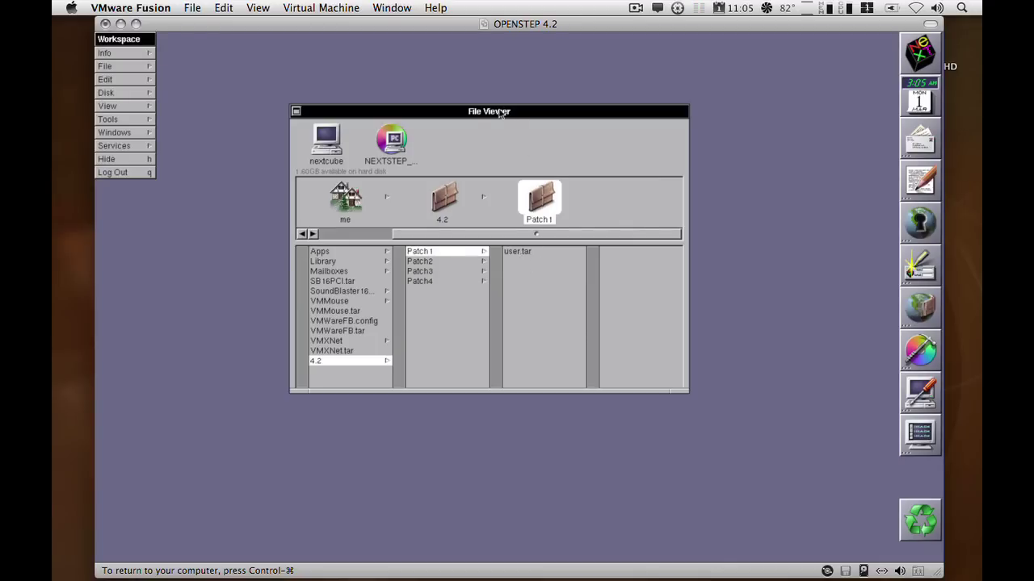
pyautogui.moveTo(500, 110); pyautogui.dragTo(525, 109)
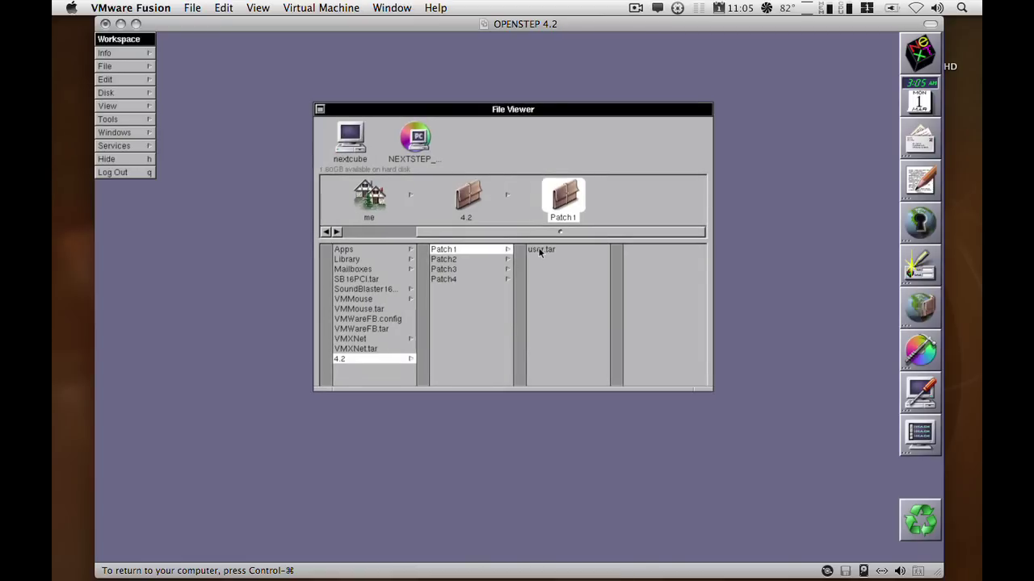
pyautogui.click(470, 278)
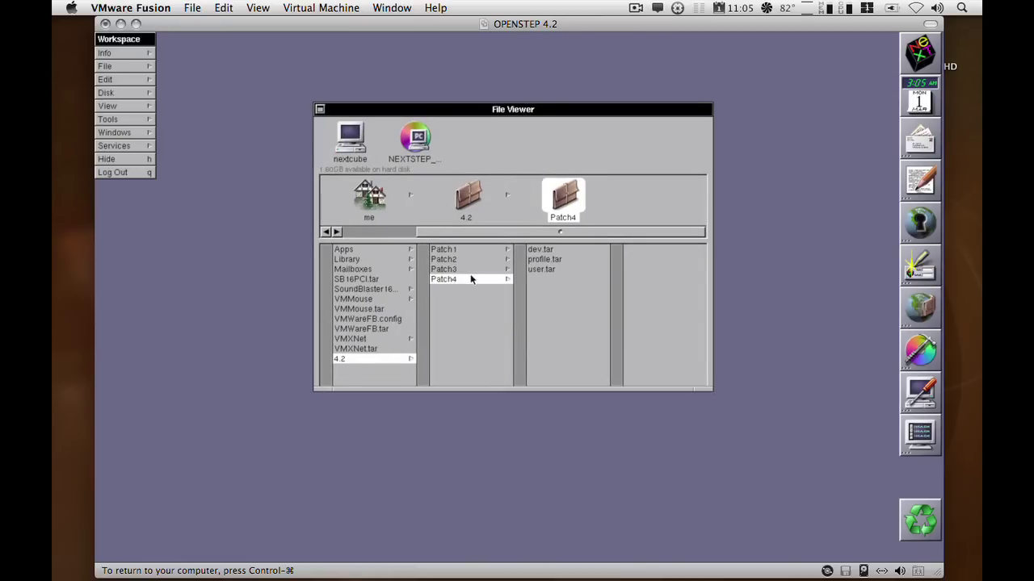
pyautogui.click(532, 251)
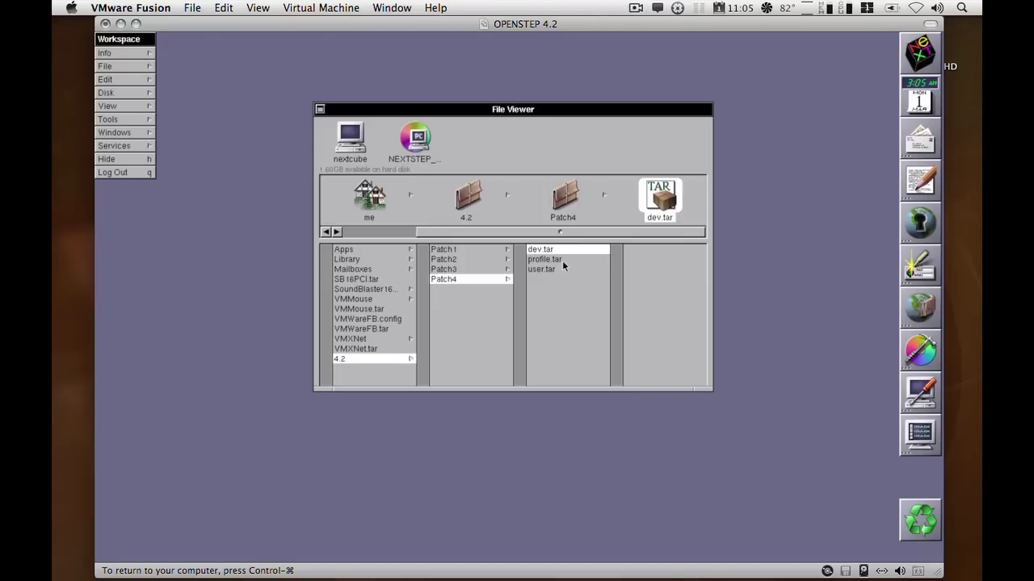
pyautogui.click(558, 261)
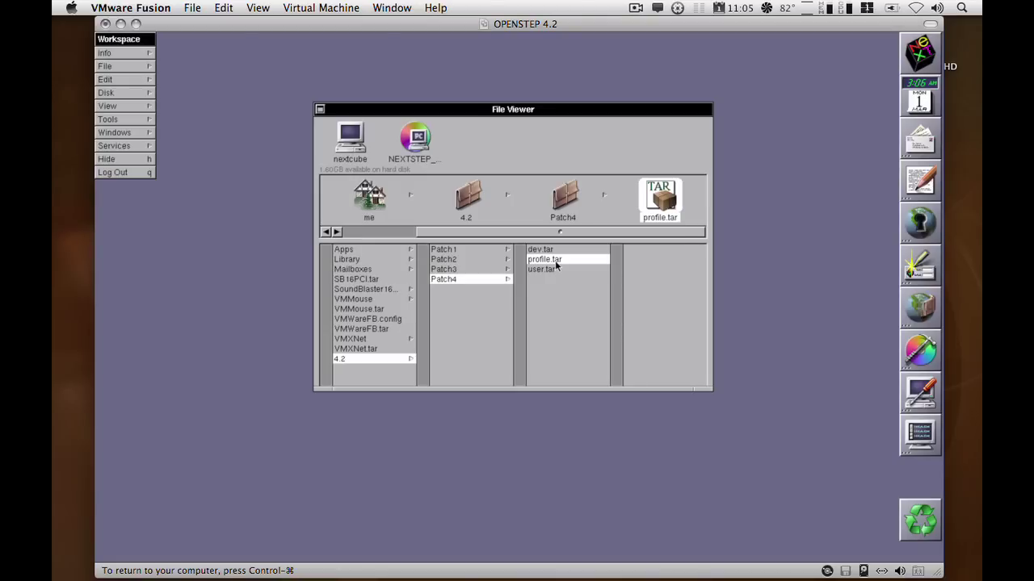
pyautogui.click(472, 253)
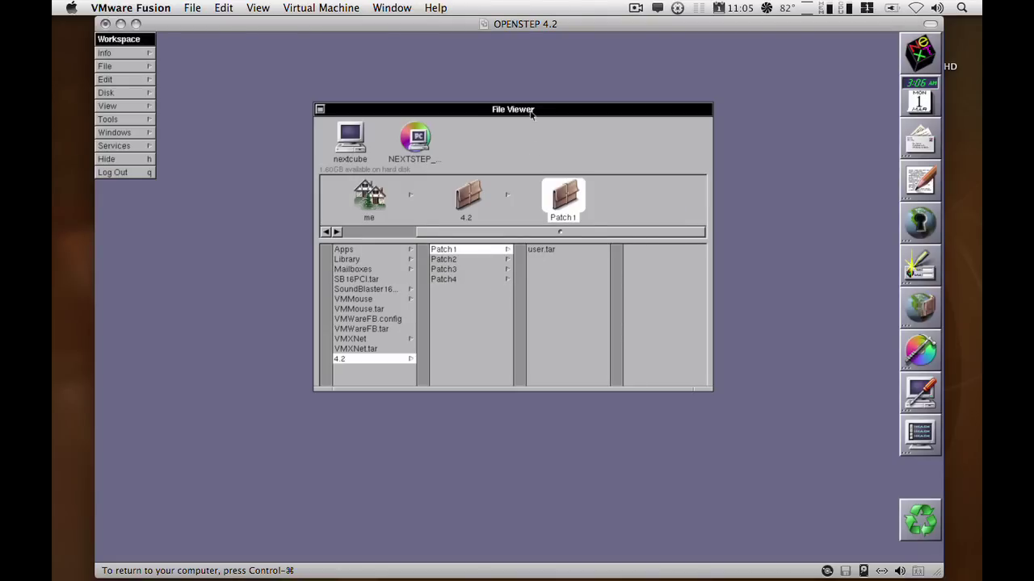
pyautogui.moveTo(530, 113); pyautogui.dragTo(526, 104)
# Unarchive Patch1's user.tar in the Archive Inspector and open the resulting 4.2Mach_Patch1.pkg
pyautogui.click(530, 239)
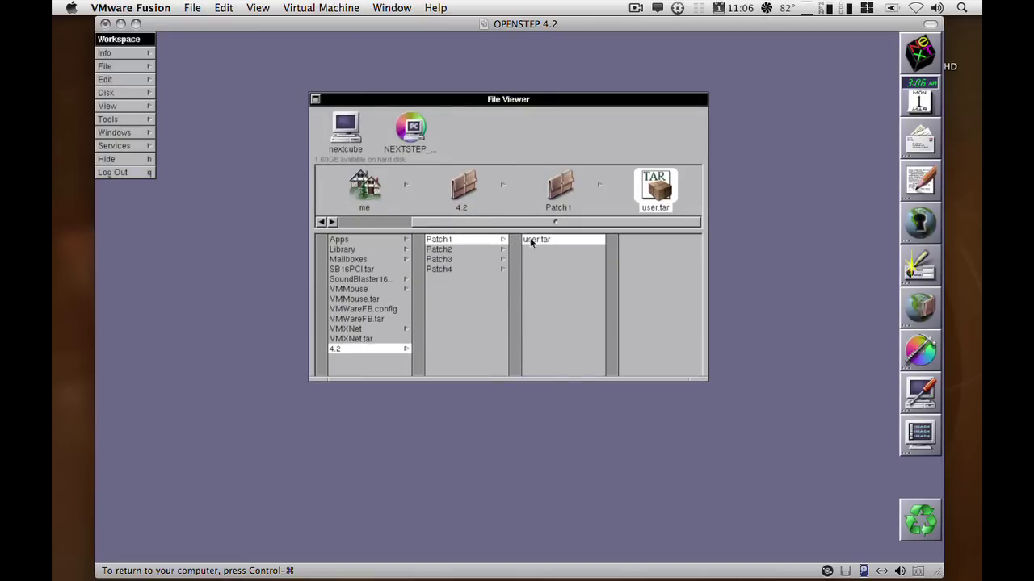
pyautogui.doubleClick(531, 240)
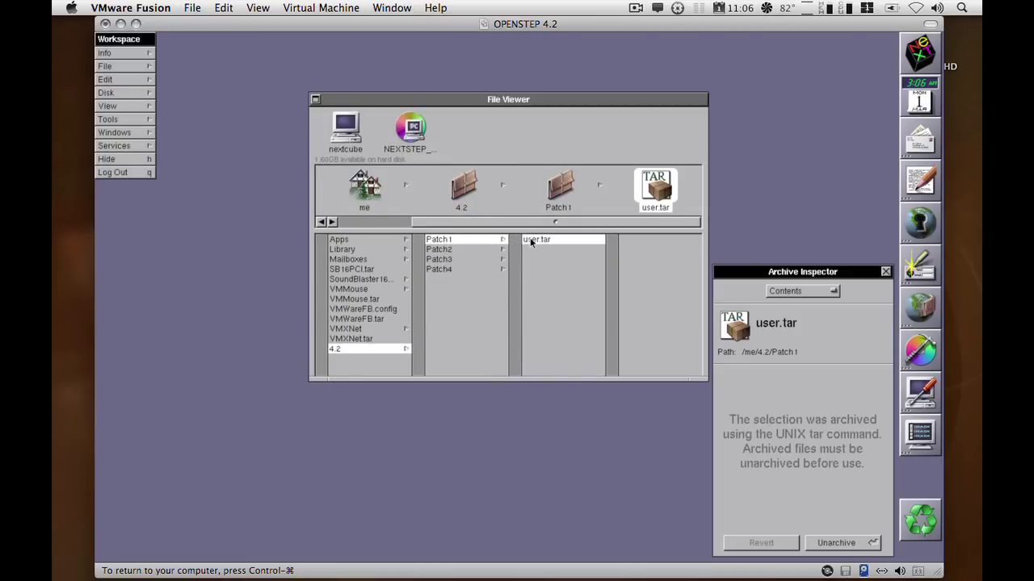
pyautogui.click(828, 542)
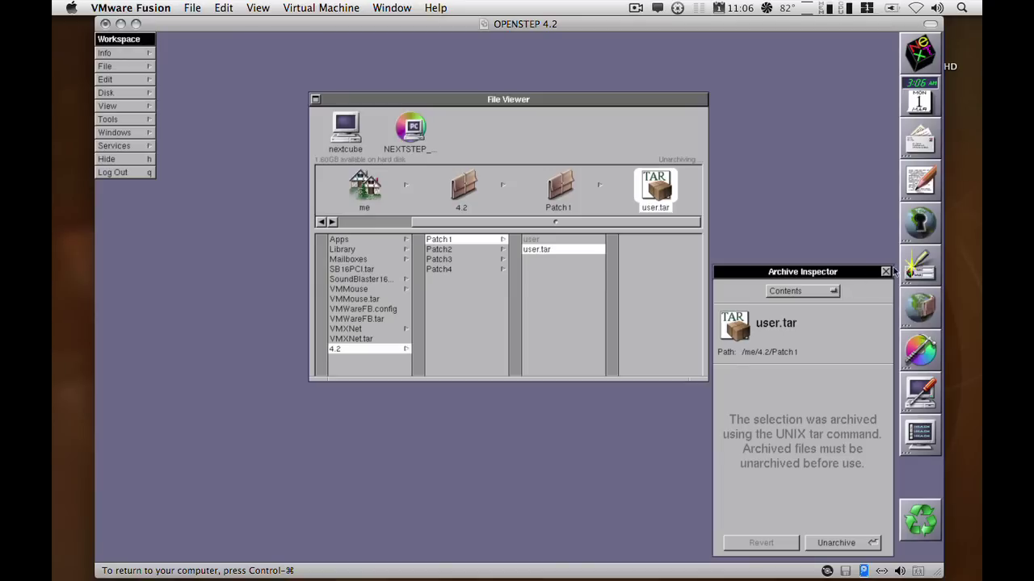
pyautogui.click(885, 271)
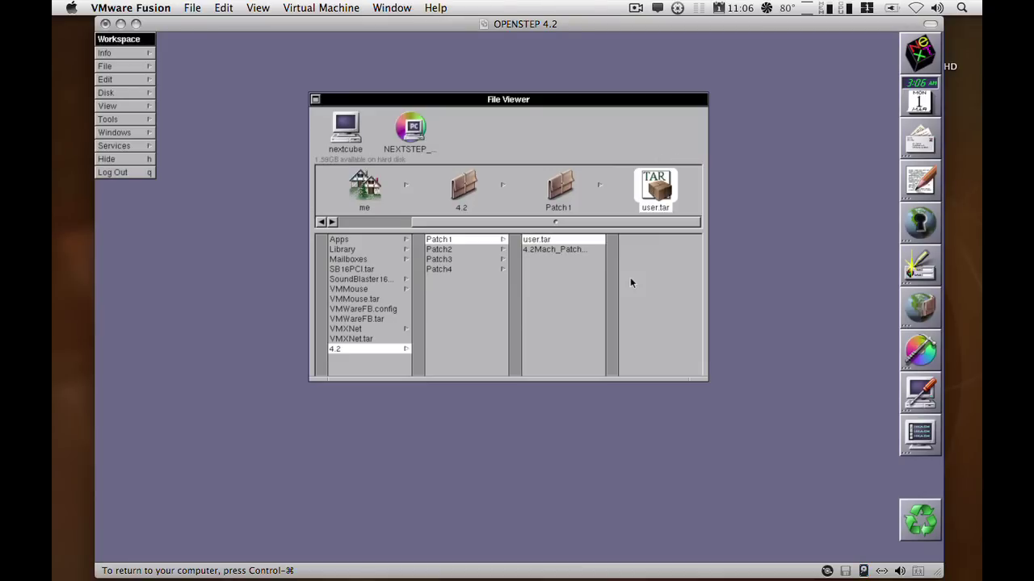
pyautogui.click(560, 251)
pyautogui.doubleClick(560, 250)
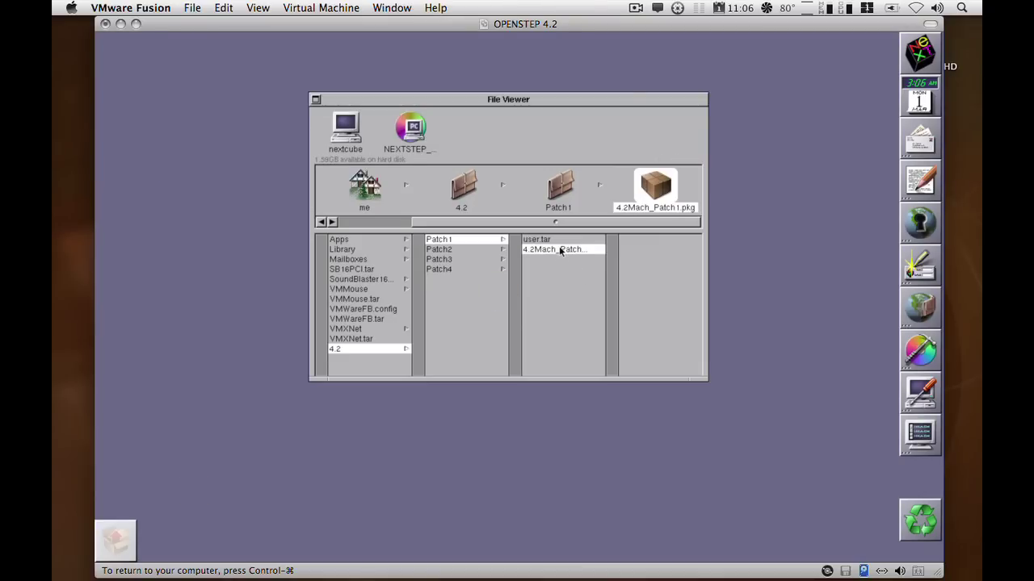
# Install 4.2Mach_Patch1 for Intel, NeXT and SPARC, continuing past the run and already-installed alerts
pyautogui.click(386, 155)
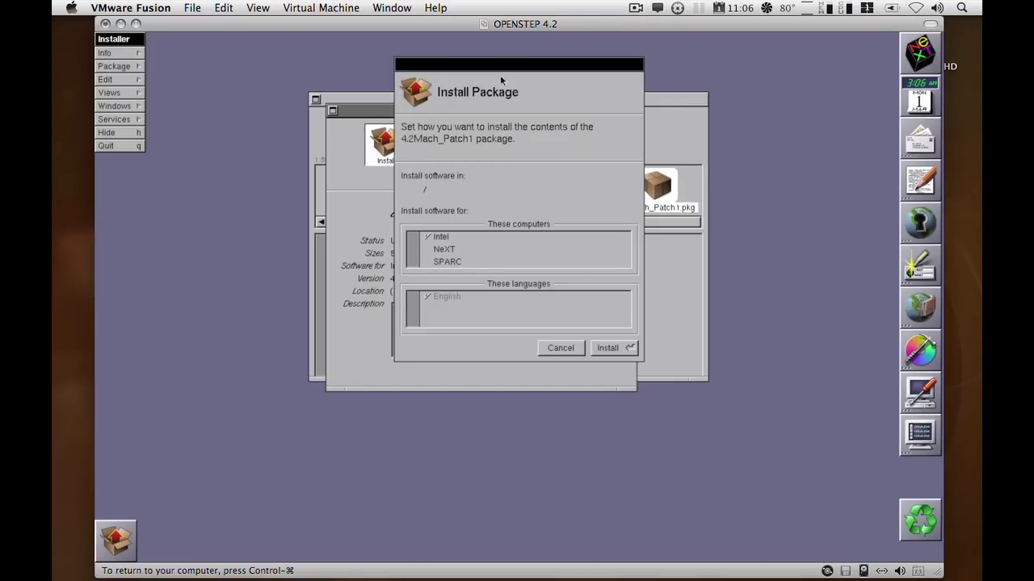
pyautogui.moveTo(501, 68); pyautogui.dragTo(515, 93)
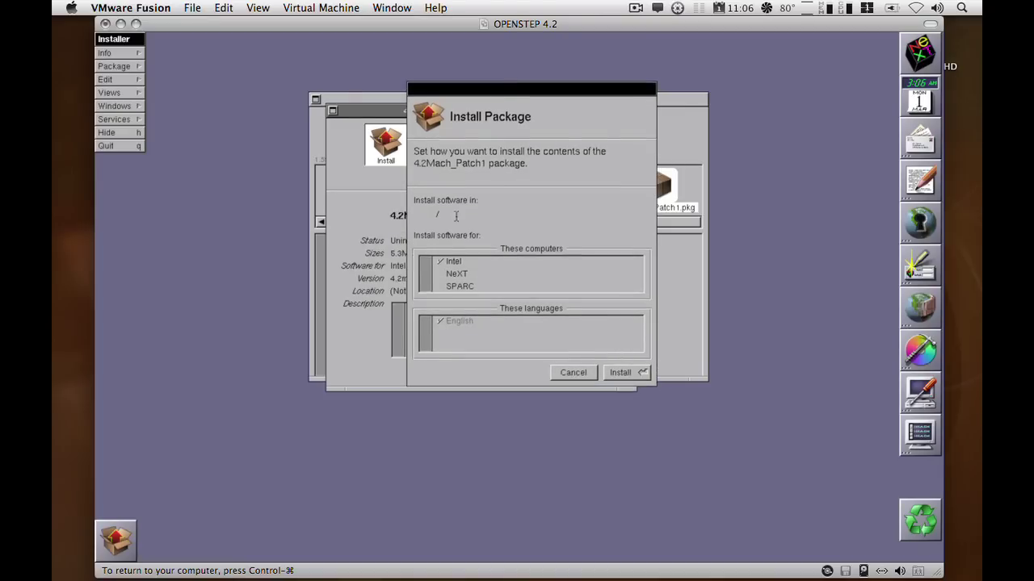
pyautogui.click(457, 274)
pyautogui.click(453, 285)
pyautogui.click(616, 371)
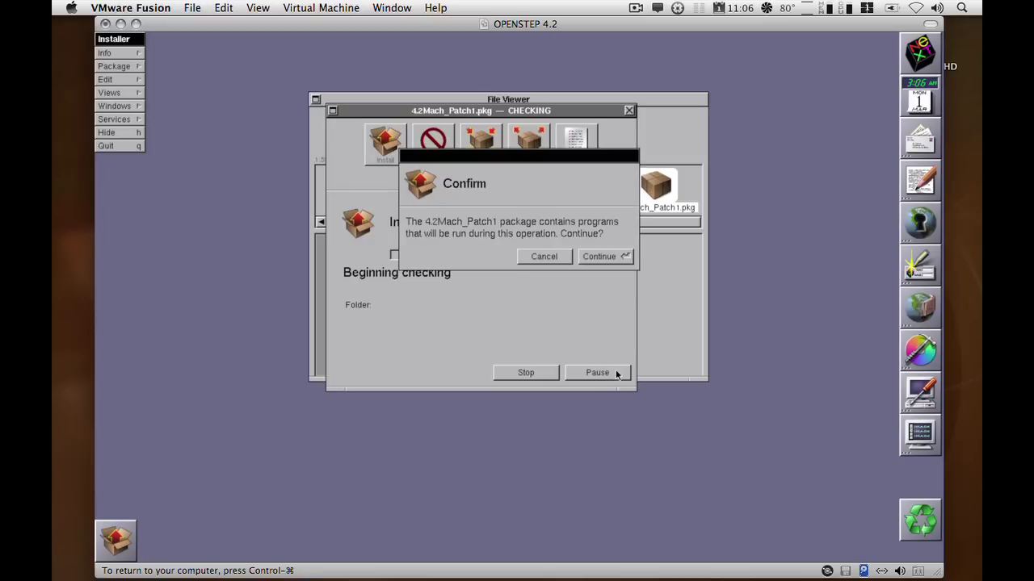
pyautogui.click(594, 259)
pyautogui.click(594, 260)
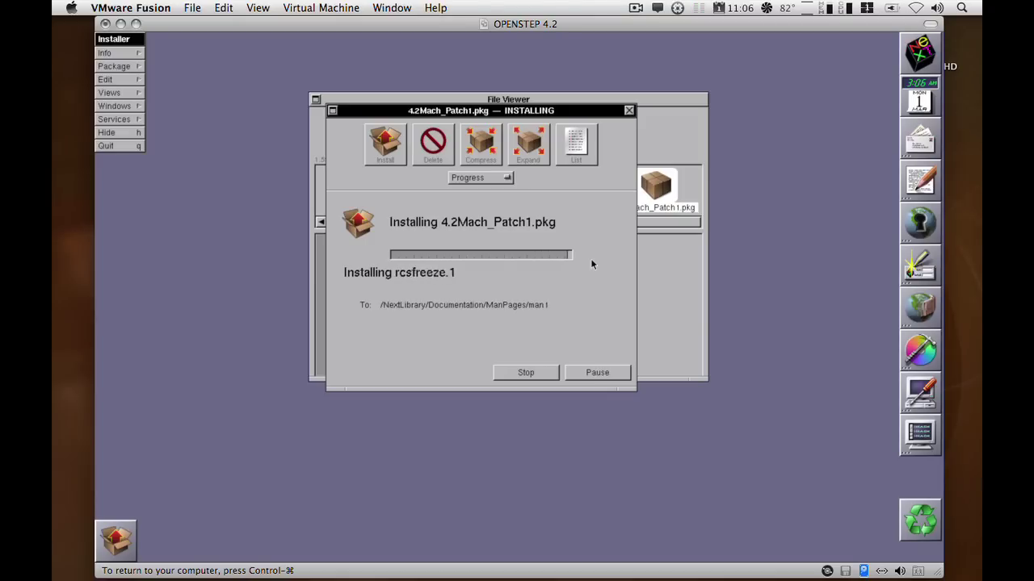
# Close the Installer, glance through Patch2, Patch3 and Patch4, then launch Preferences from the dock
pyautogui.click(629, 111)
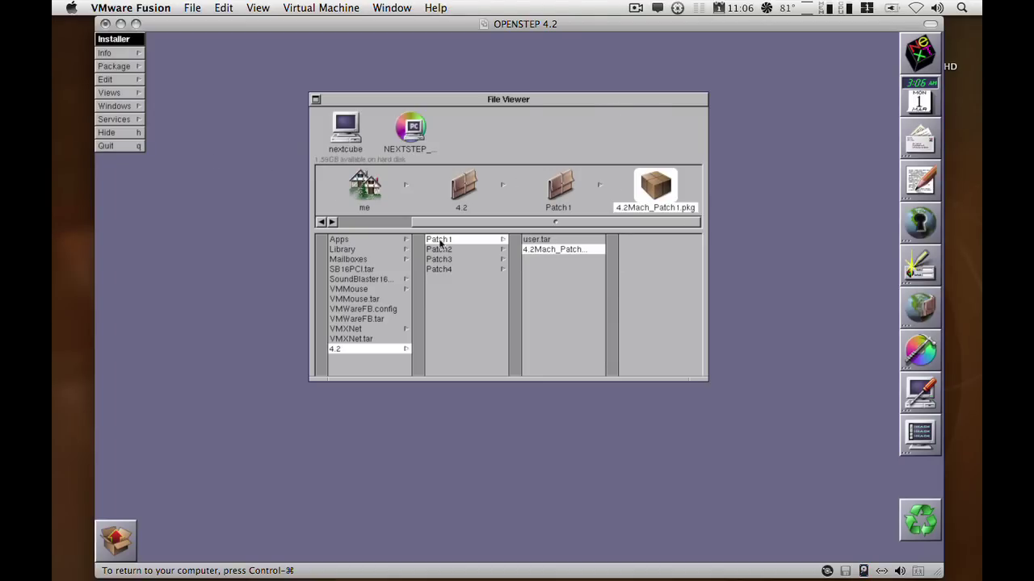
pyautogui.click(440, 249)
pyautogui.click(440, 248)
pyautogui.click(539, 259)
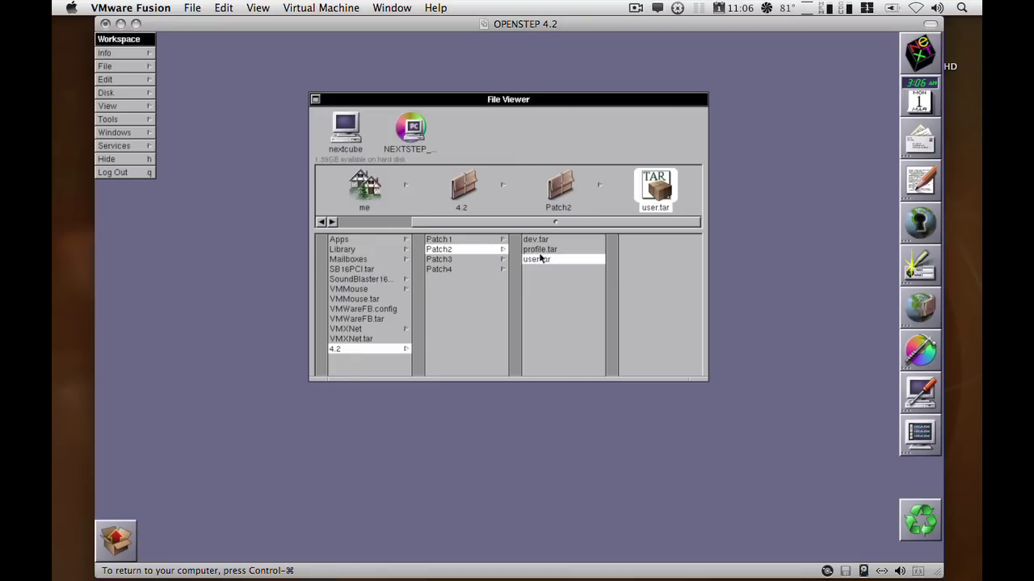
pyautogui.click(466, 259)
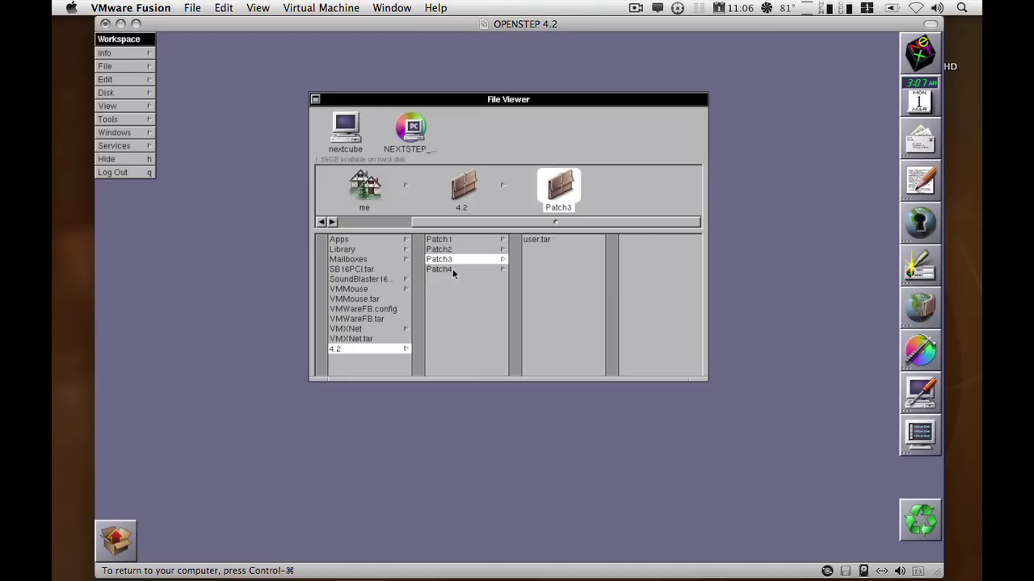
pyautogui.click(451, 269)
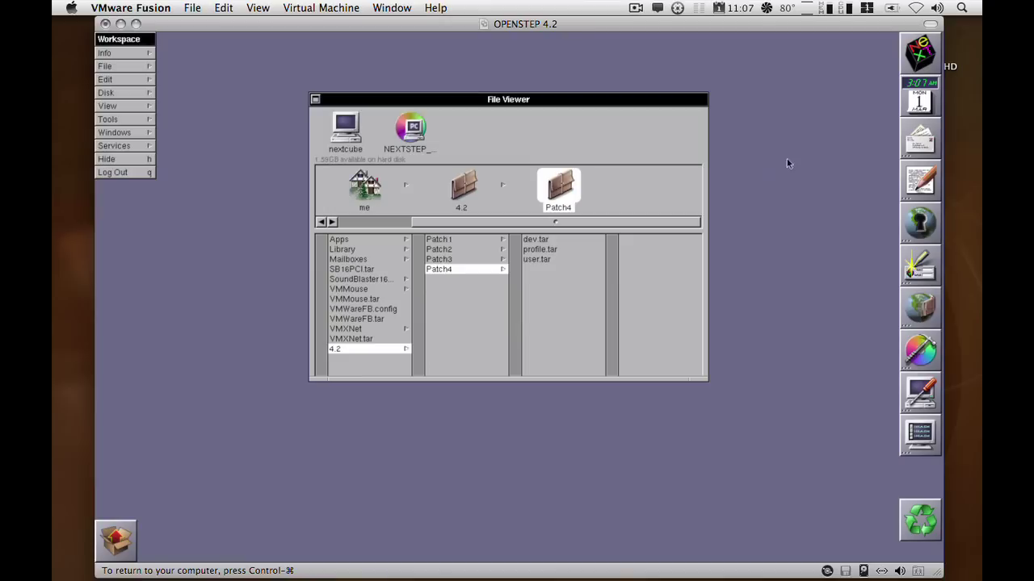
pyautogui.doubleClick(914, 101)
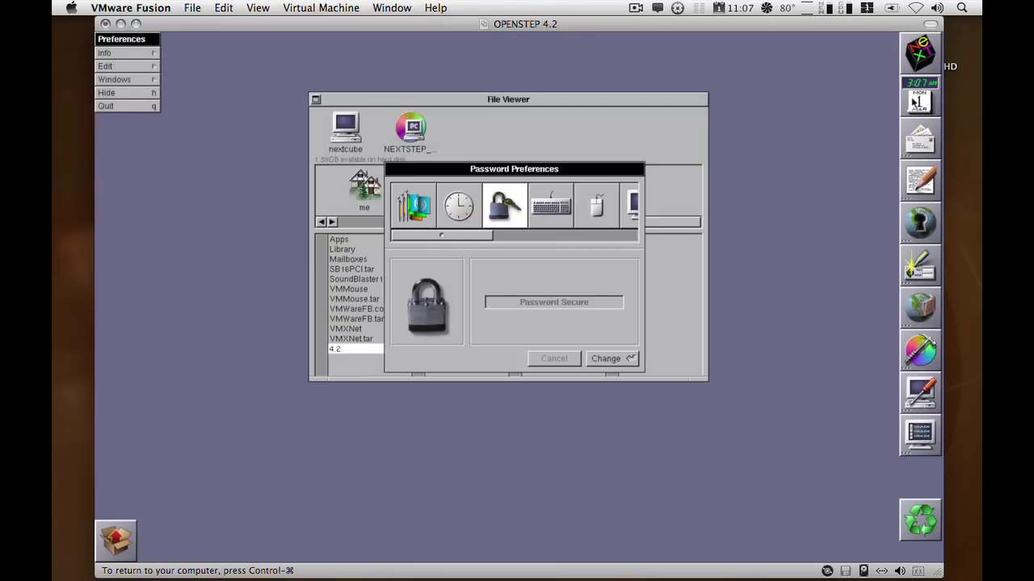
# In Date & Time Preferences, choose GMT Greenwich as the time zone so the clock reads 11:07
pyautogui.click(460, 202)
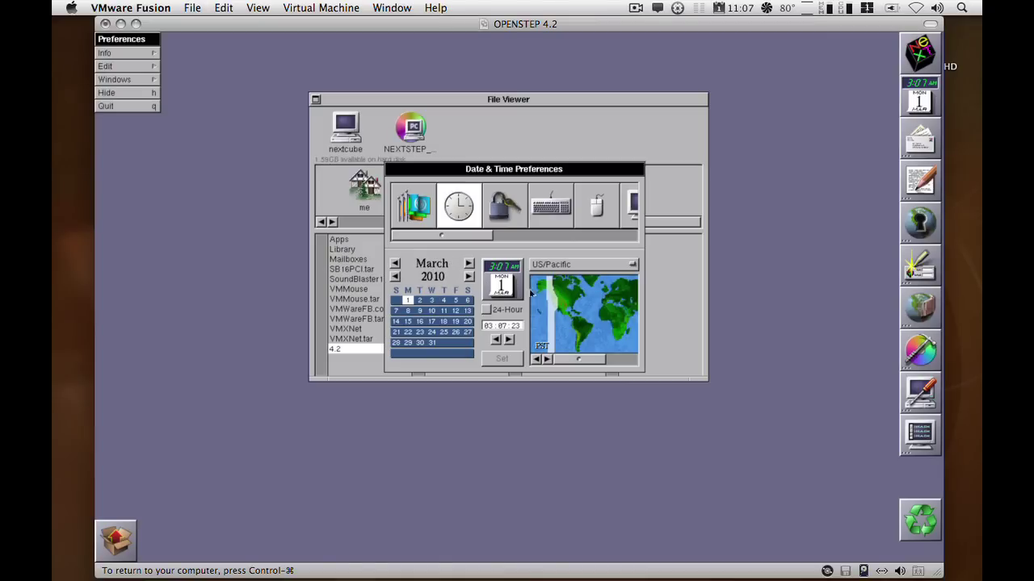
pyautogui.click(602, 298)
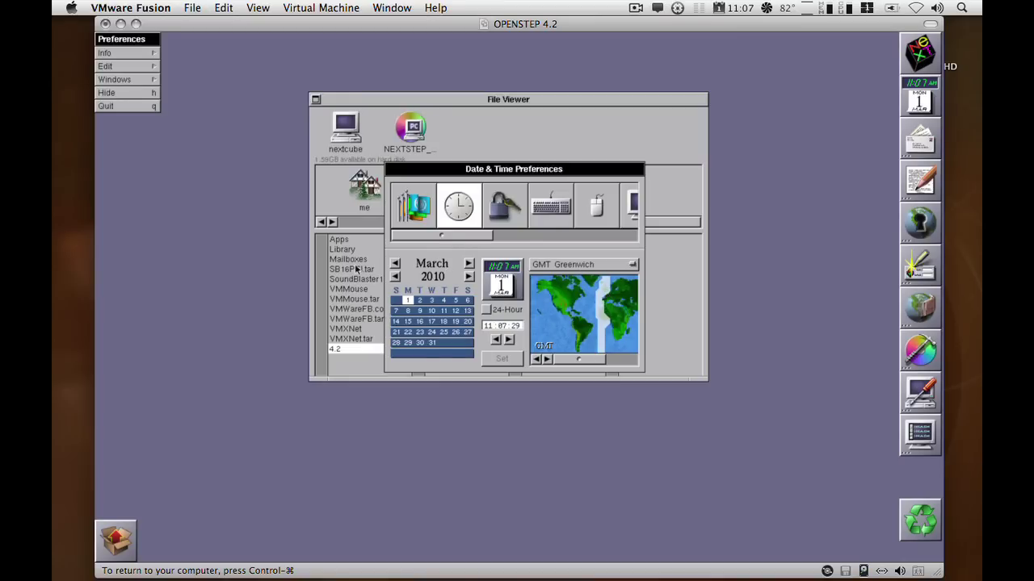
pyautogui.click(135, 108)
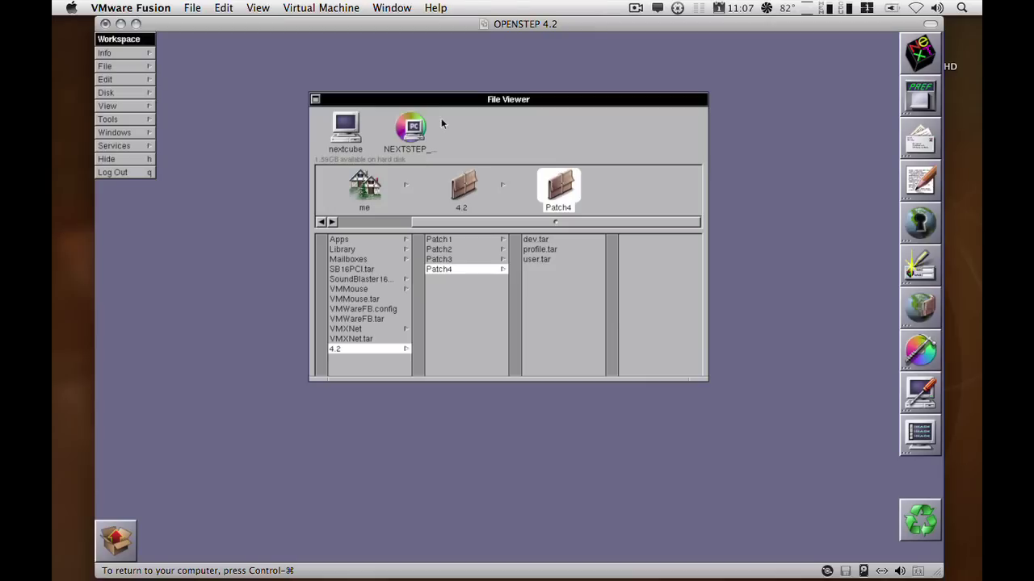
pyautogui.moveTo(449, 103); pyautogui.dragTo(450, 118)
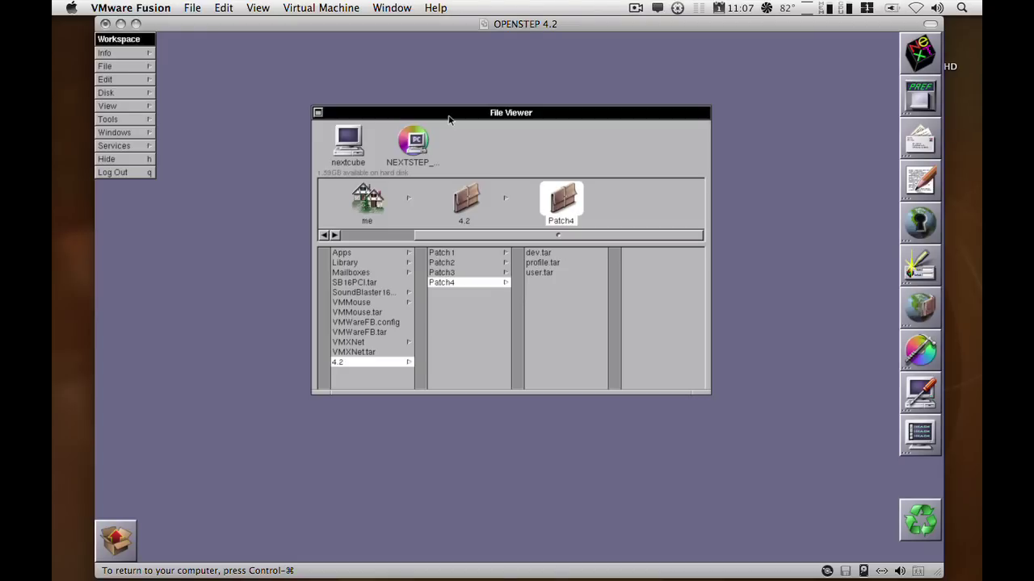
pyautogui.moveTo(449, 120); pyautogui.dragTo(456, 93)
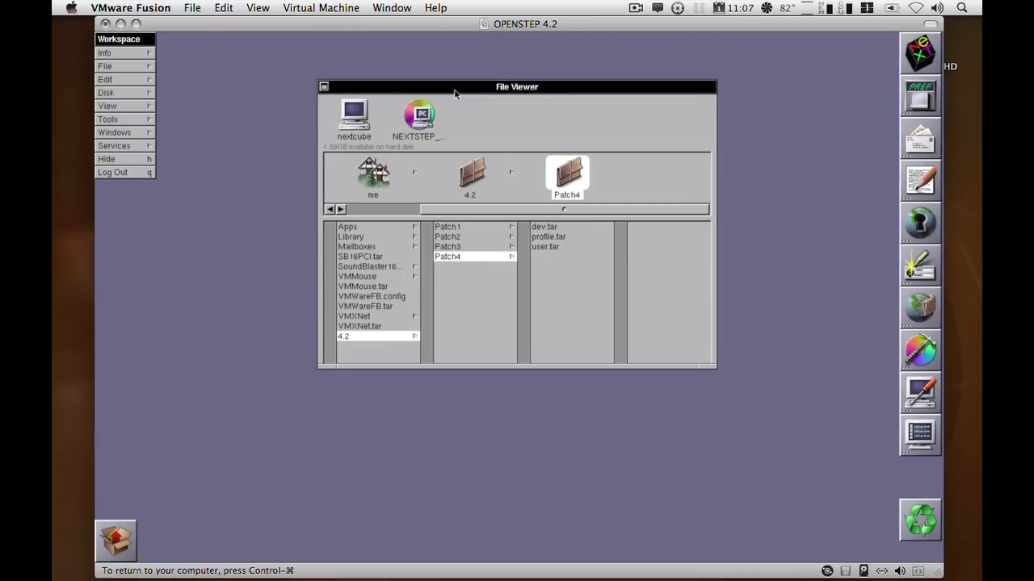